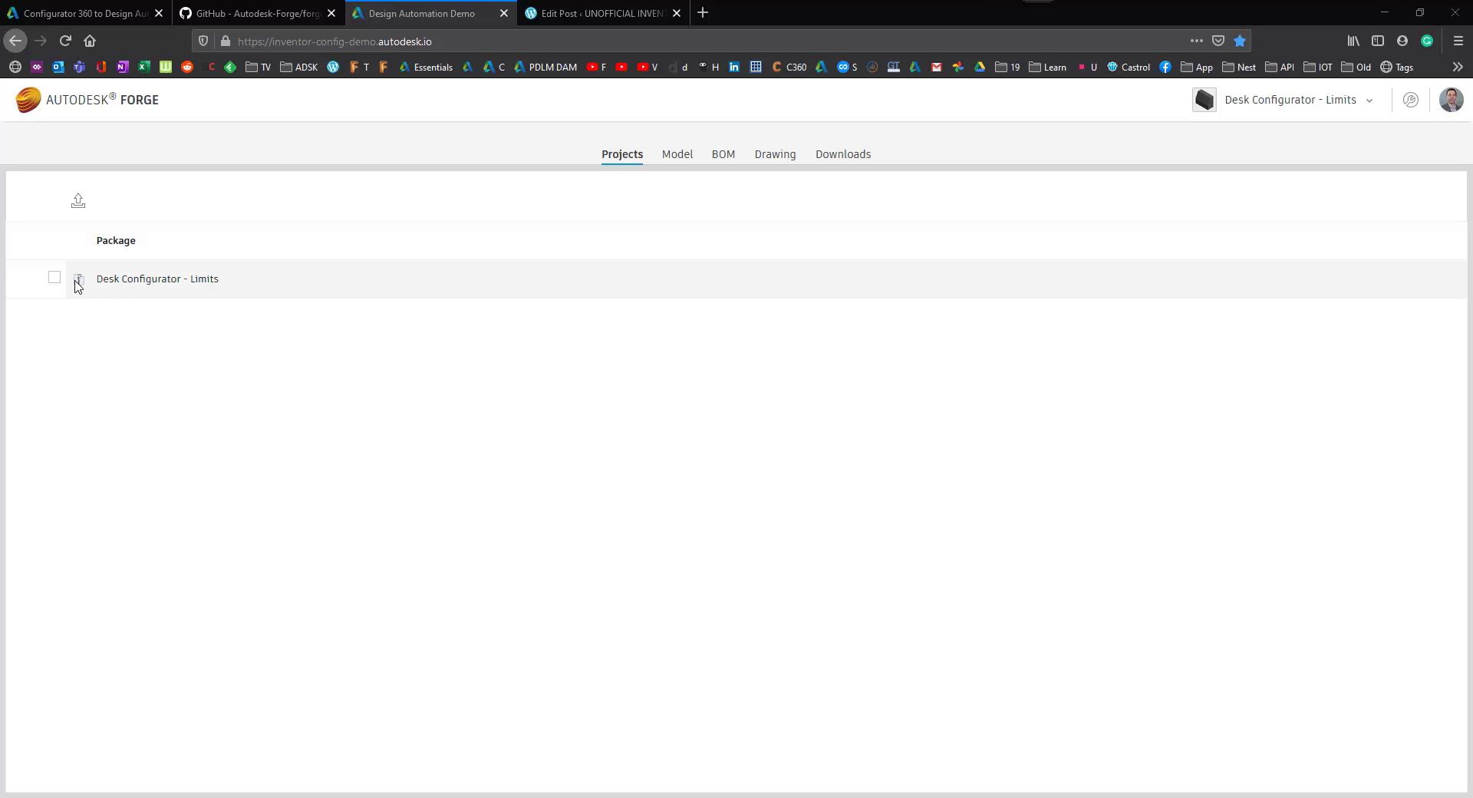
Open the Desk Configurator - Limits project, view it from the front, and explode then reassemble it
click(78, 286)
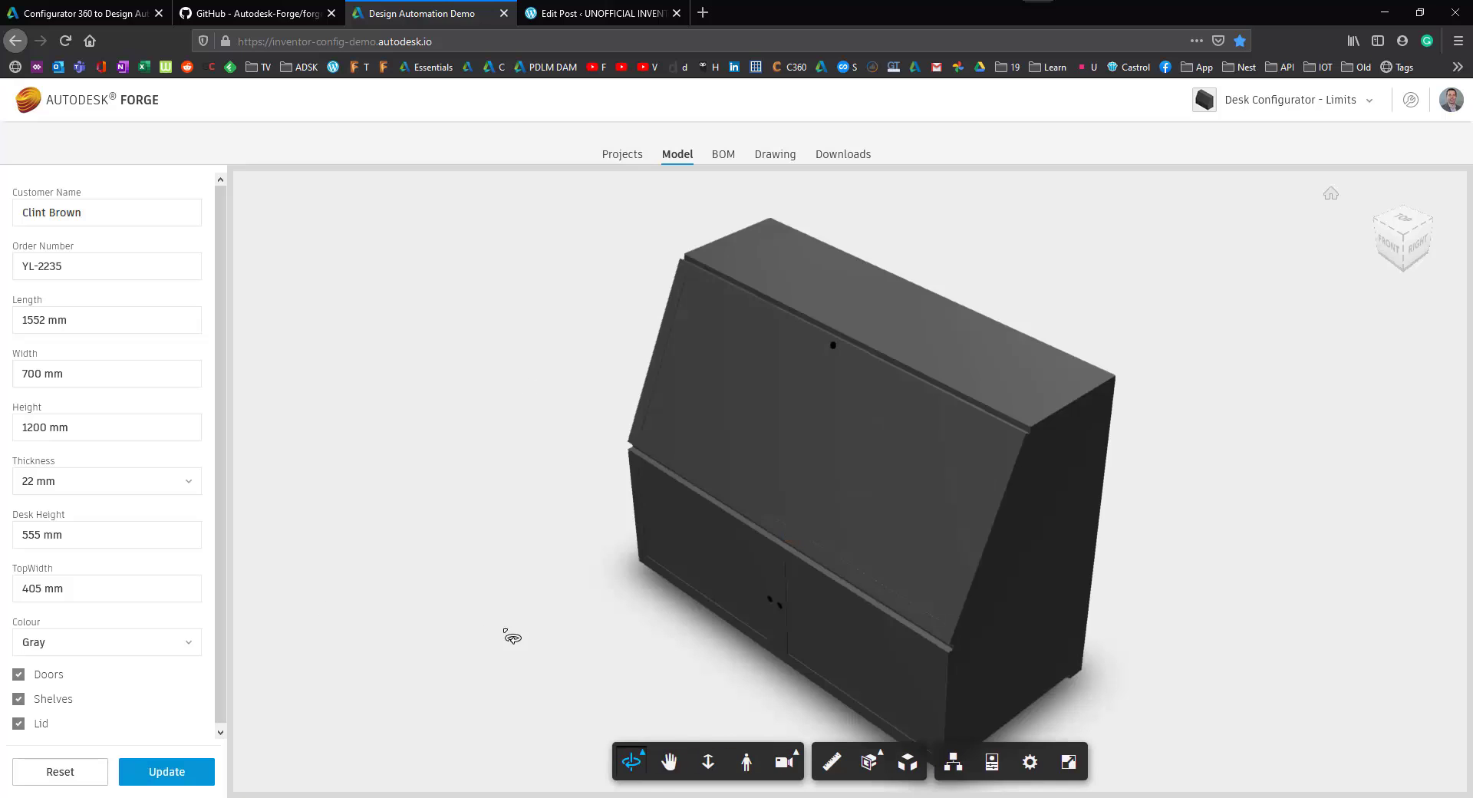
drag(870, 539, 980, 463)
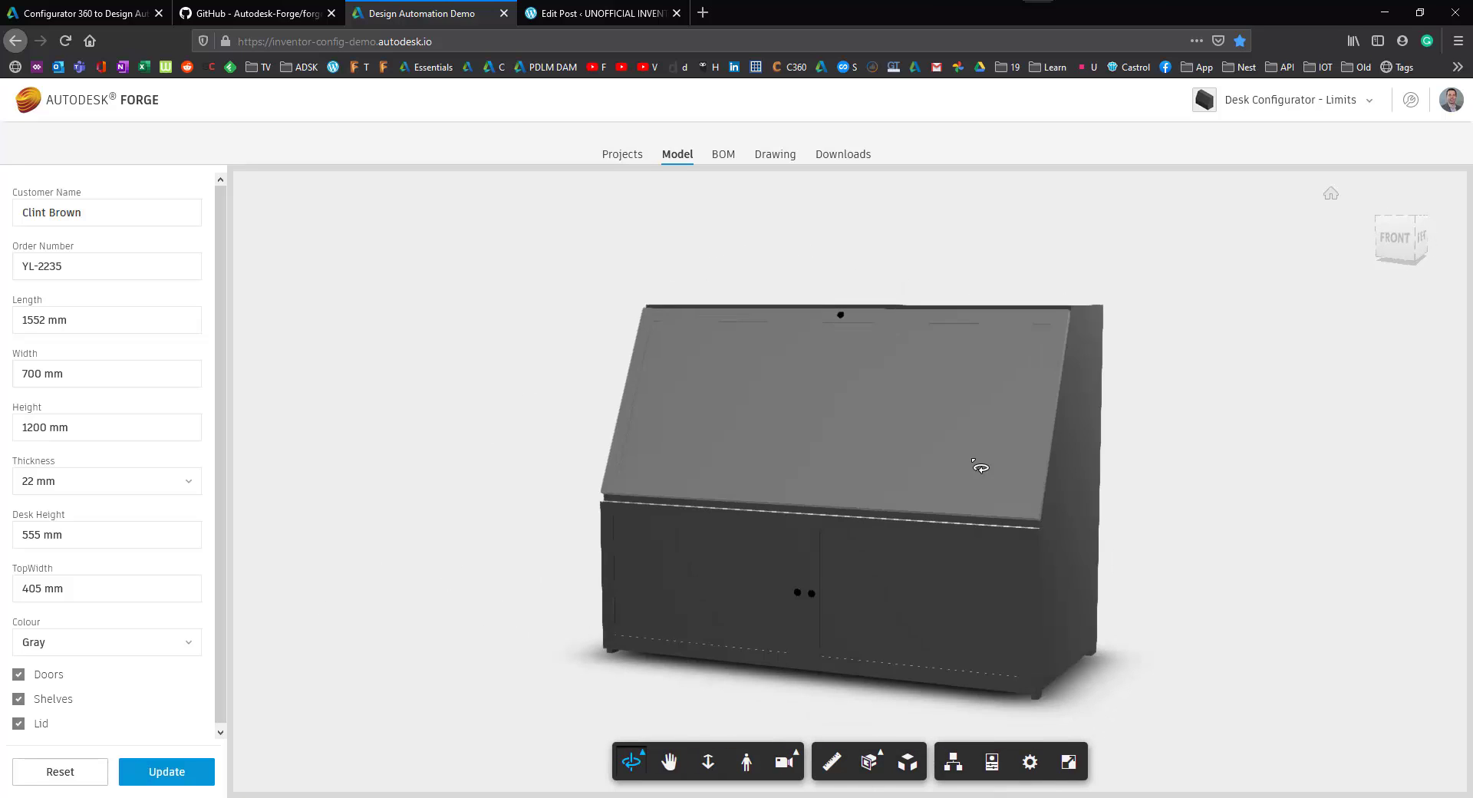
click(907, 761)
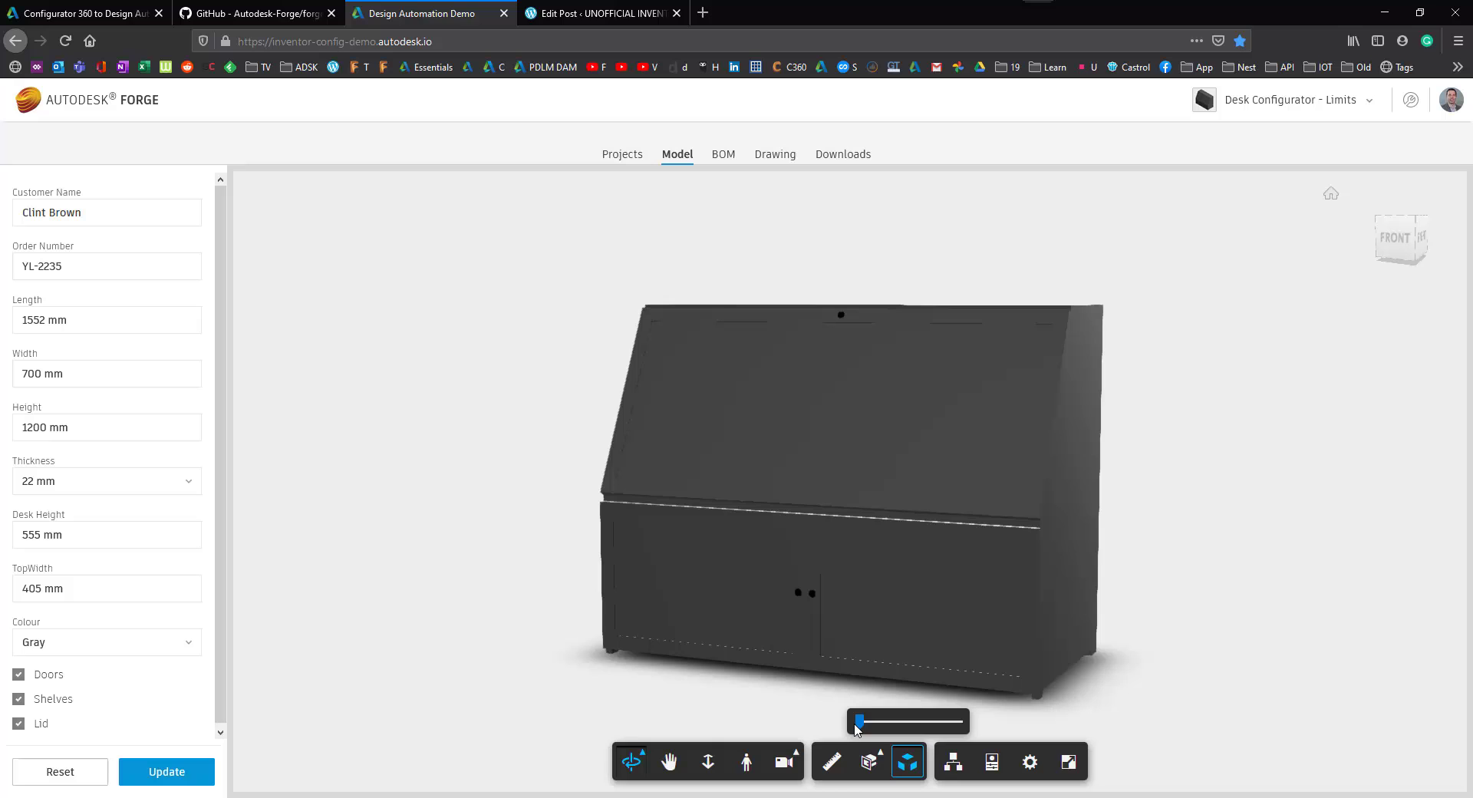
mouse_move(859, 721)
mouse_down()
mouse_move(913, 721)
mouse_move(855, 721)
mouse_up()
drag(87, 379, 2, 377)
Change the desk Width from 700 to 900 and the Colour from Gray to Turquoise
text(900)
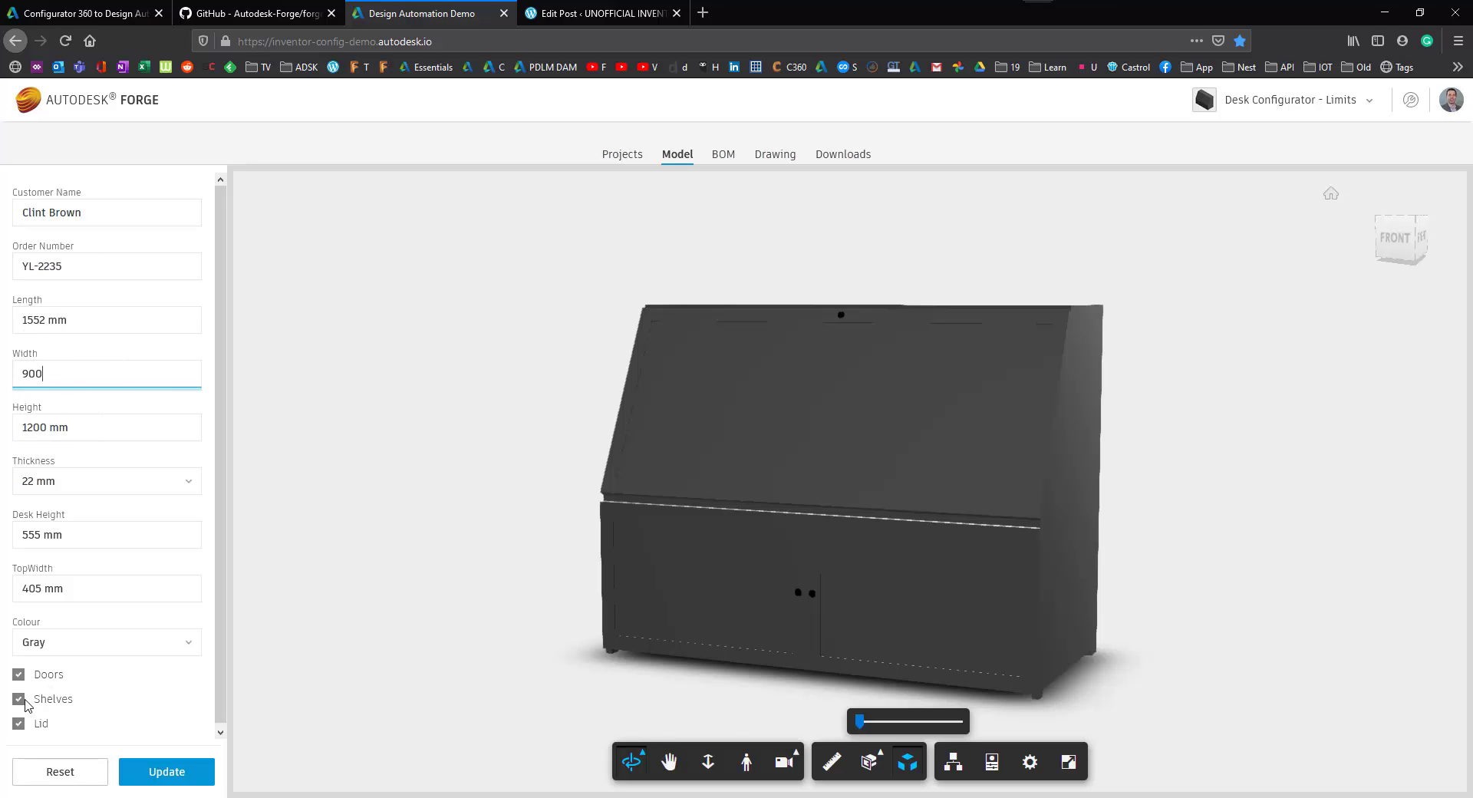
click(128, 646)
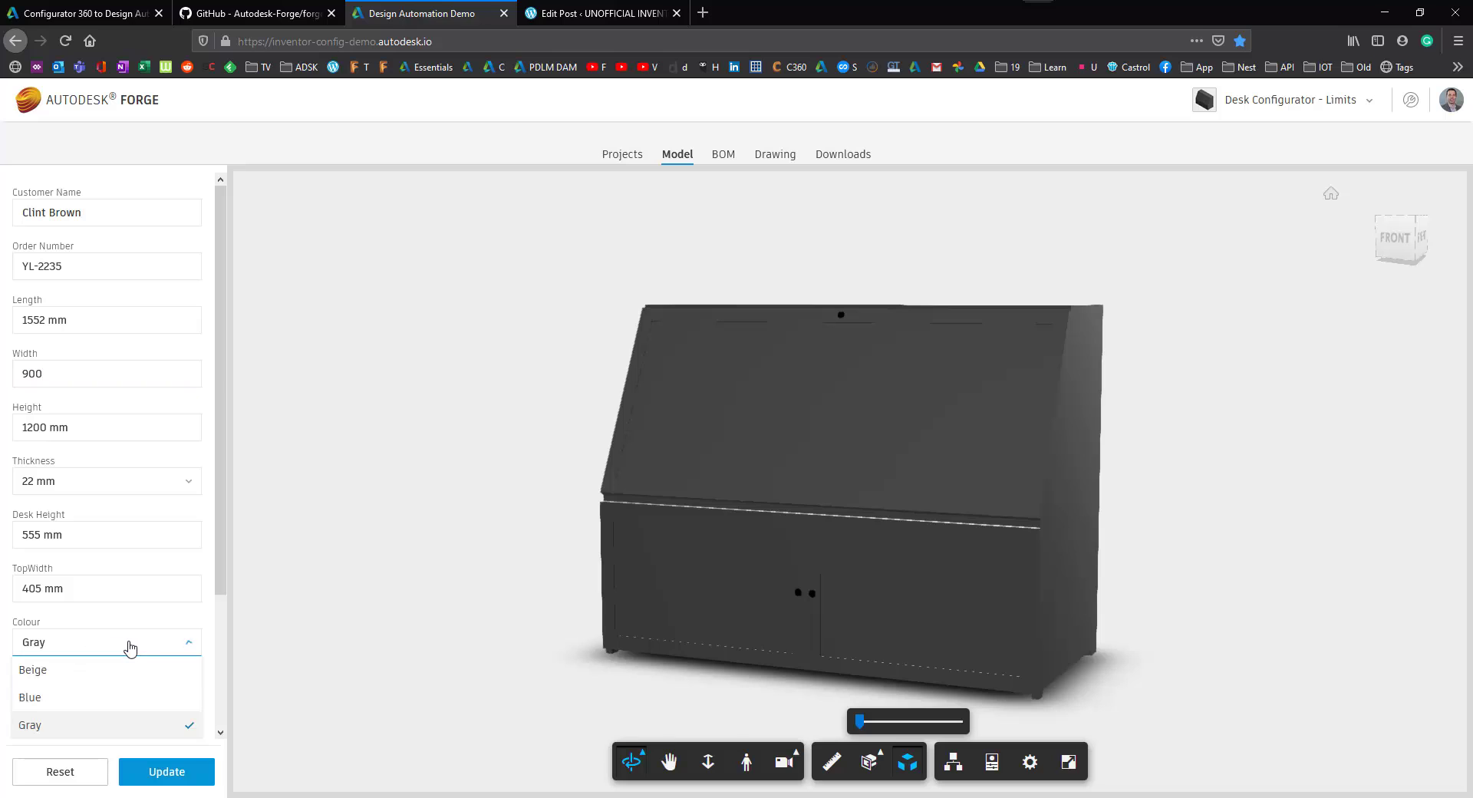
scroll(86, 692, down, 3)
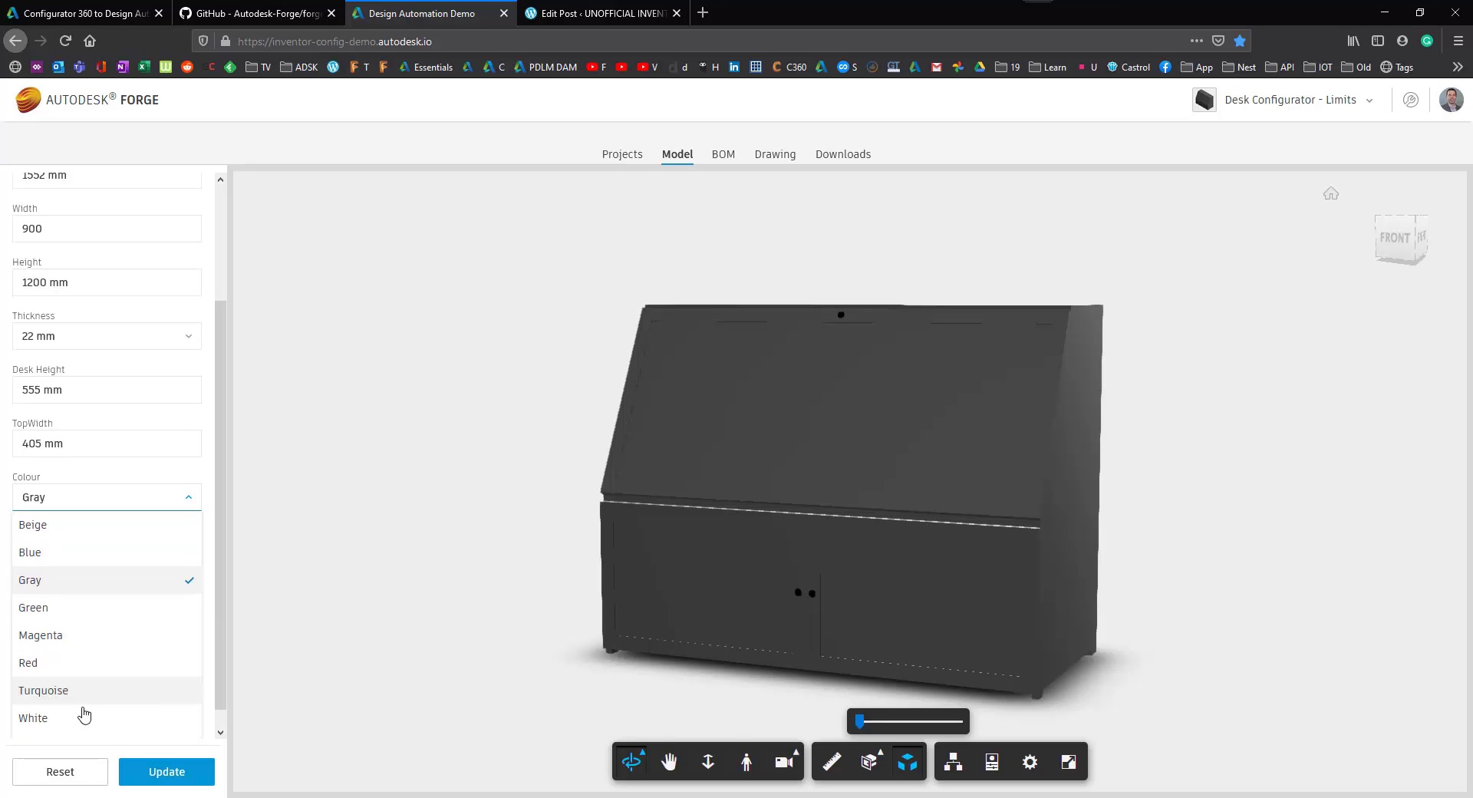
click(77, 677)
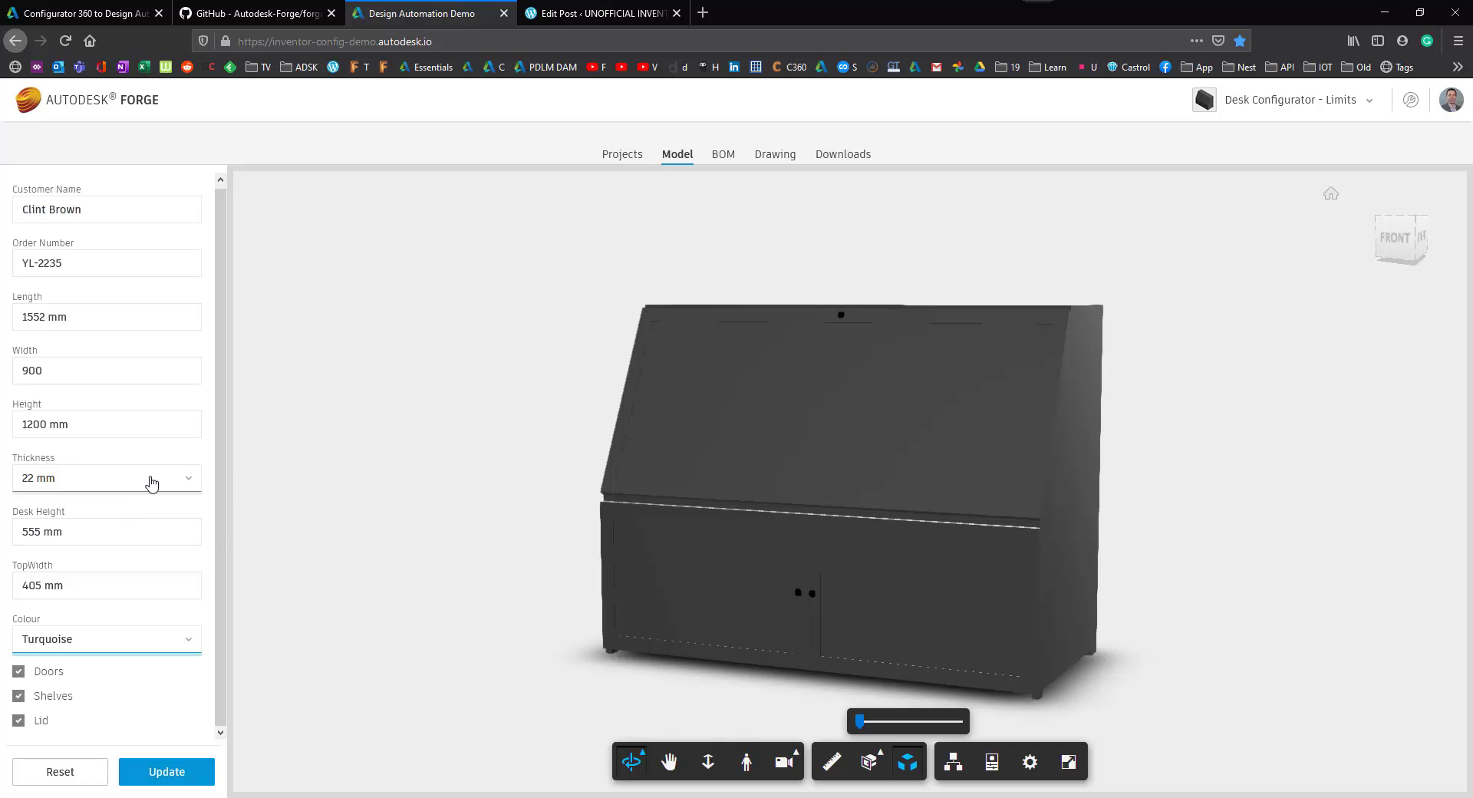
Measure the desk's panel thickness, about 22.0 mm
drag(1122, 315, 1084, 316)
scroll(1083, 316, up, 10)
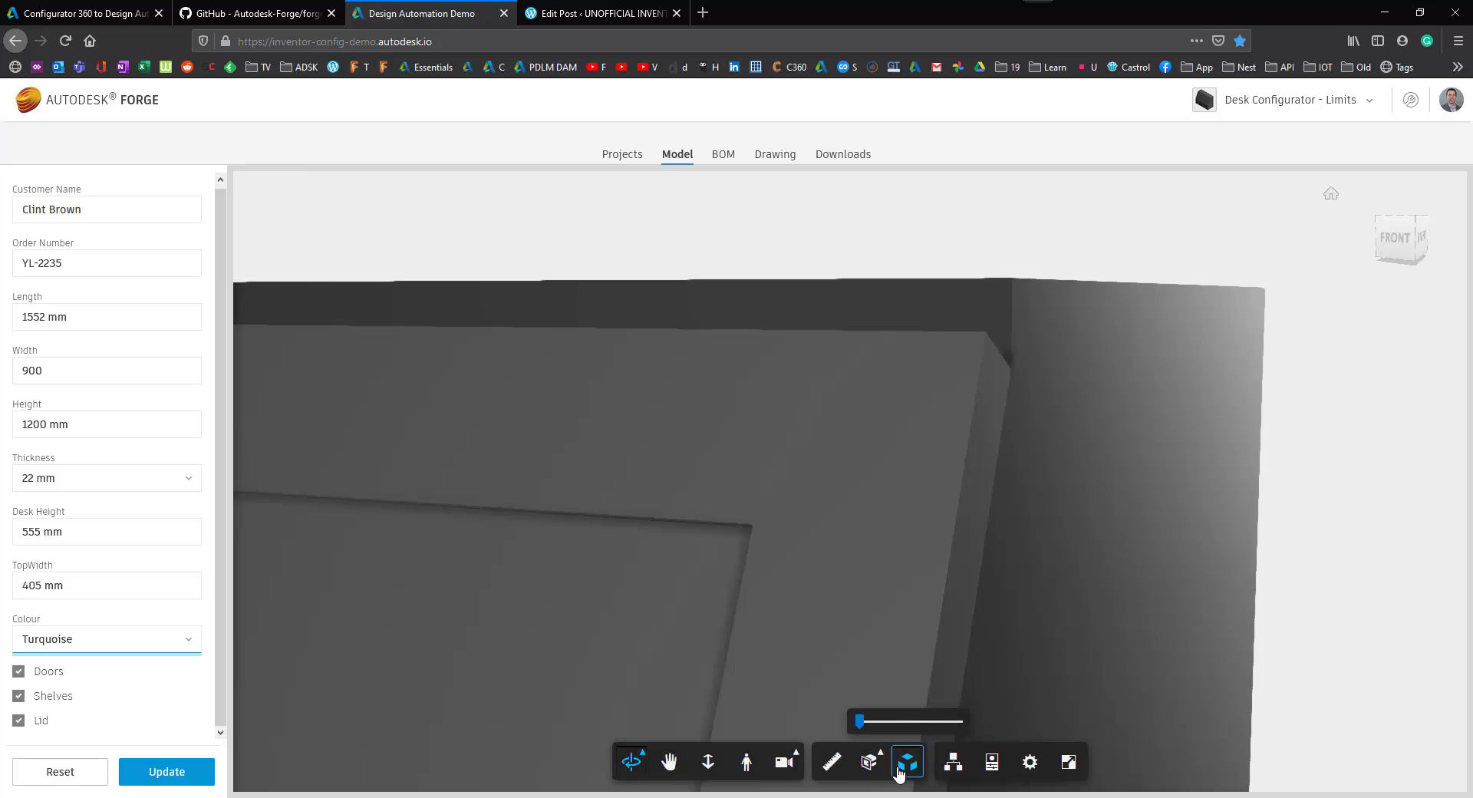
click(832, 762)
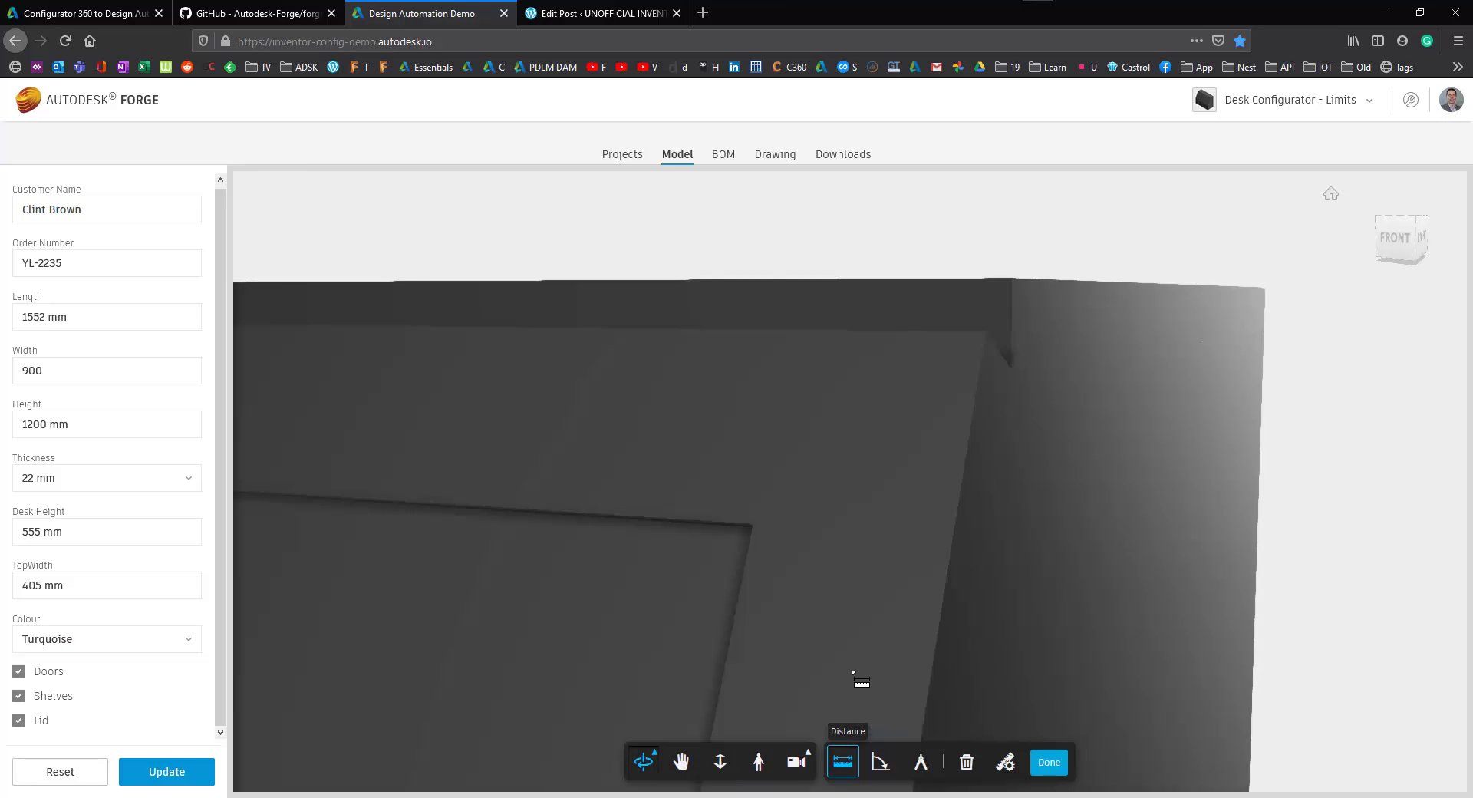
click(1011, 291)
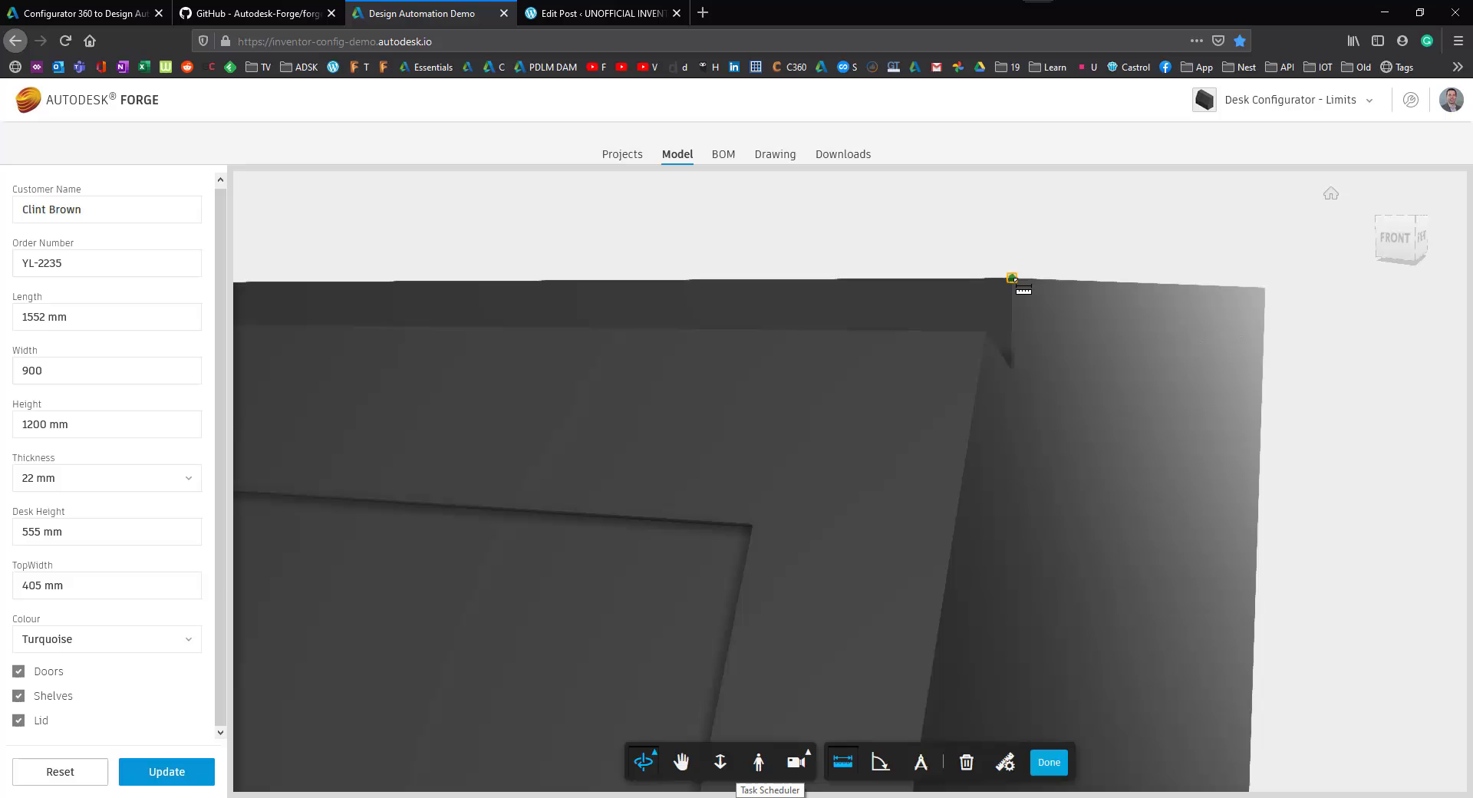
click(1012, 369)
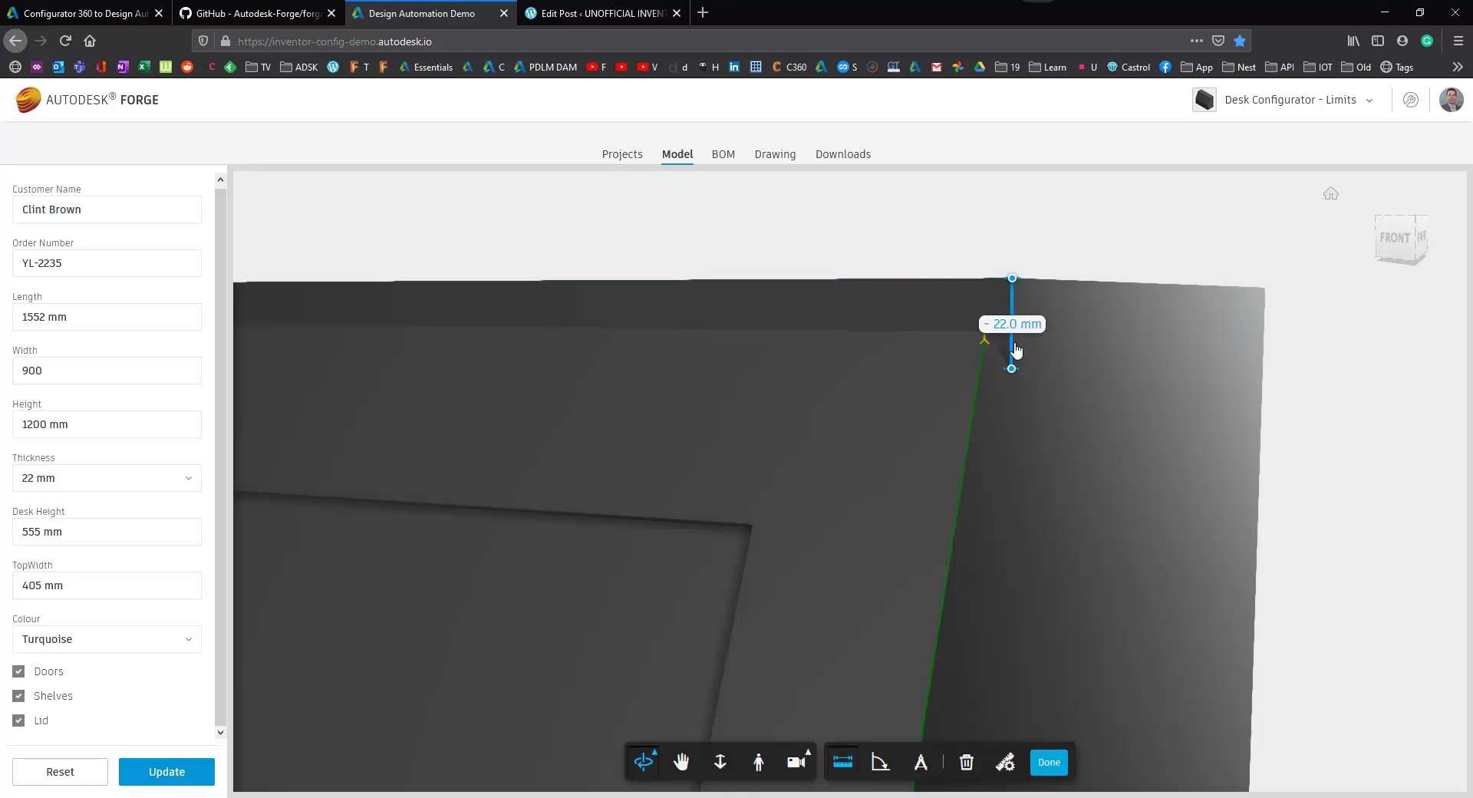
Set the panel Thickness parameter to 15
click(57, 479)
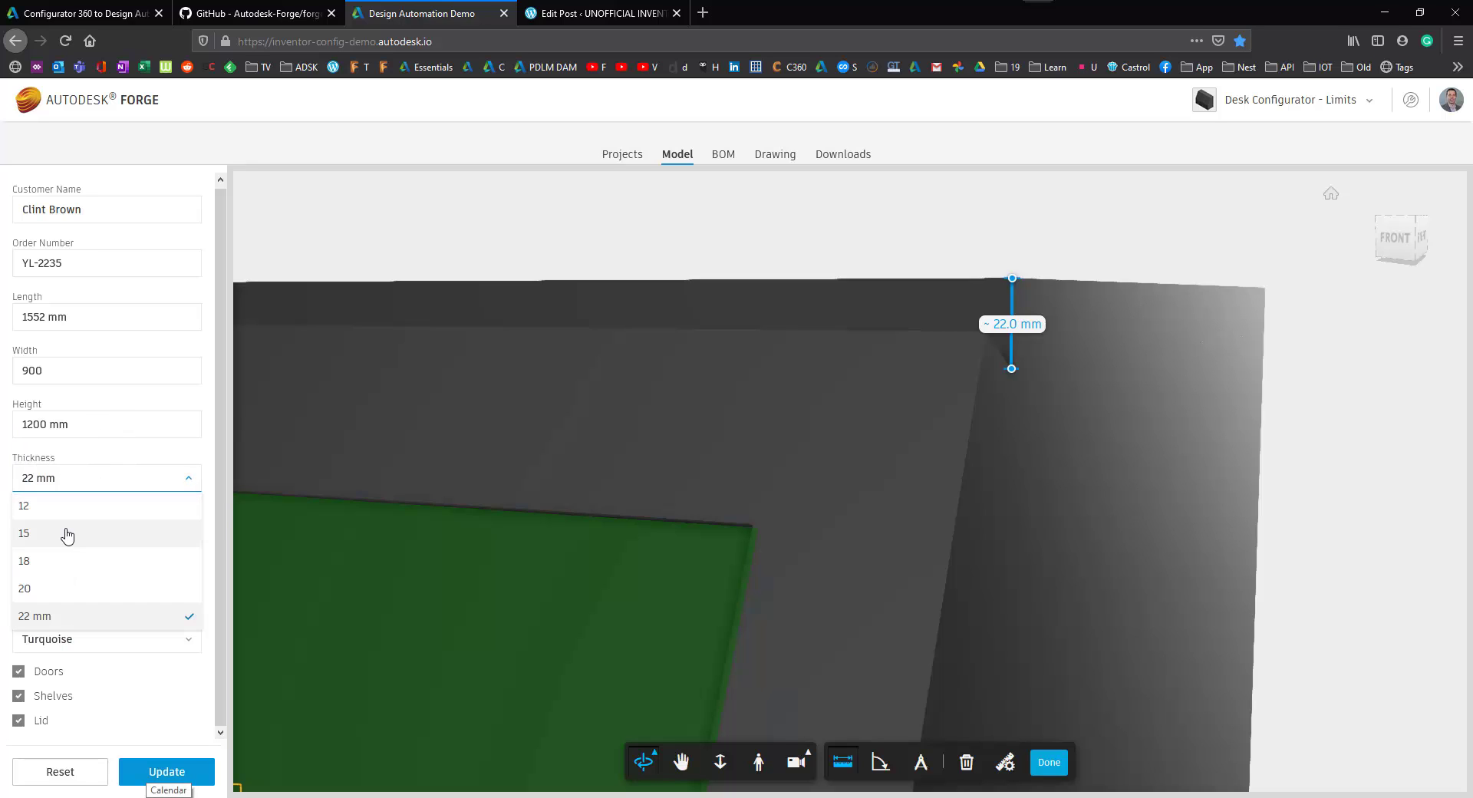
click(65, 533)
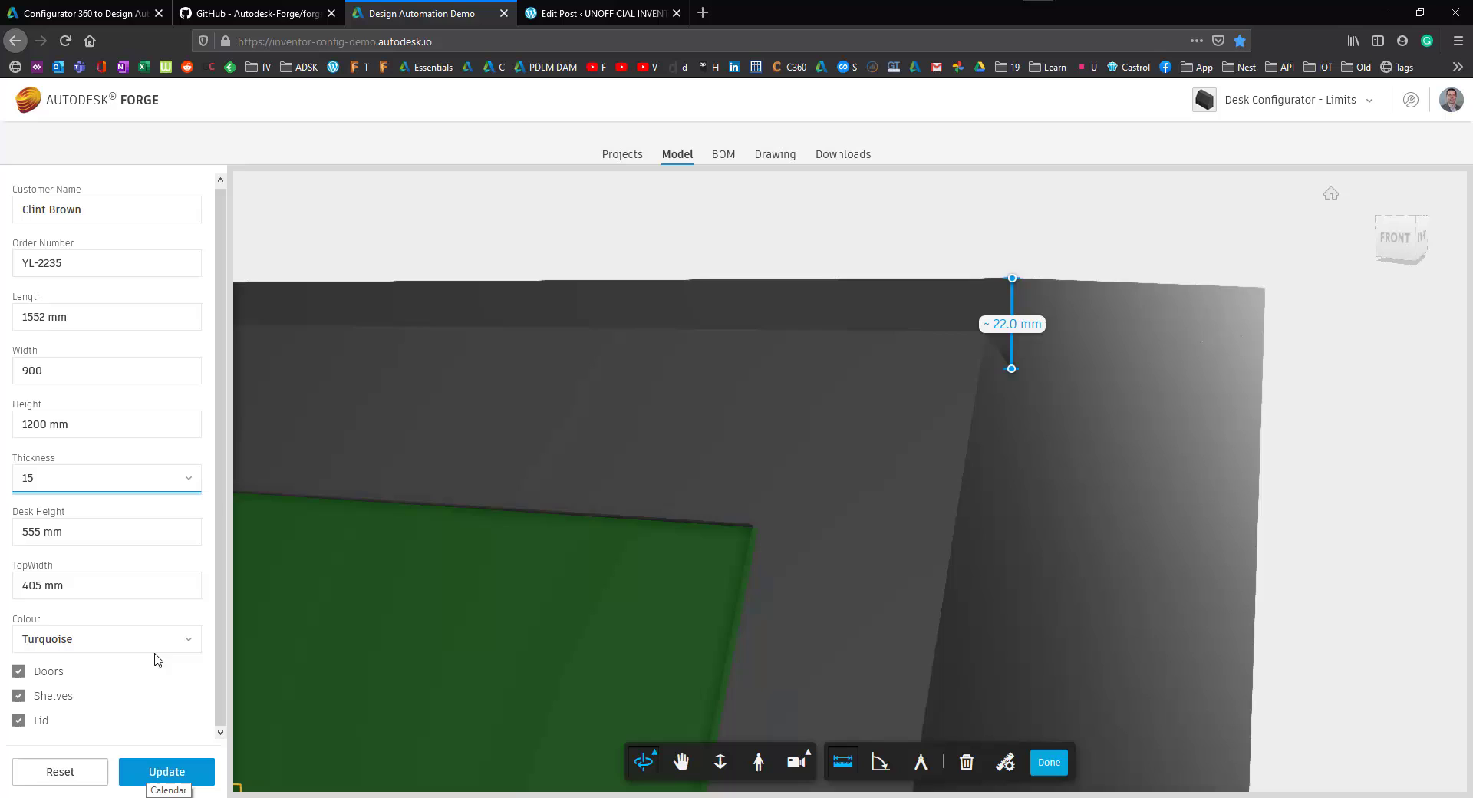
scroll(509, 453, up, 3)
scroll(583, 449, down, 5)
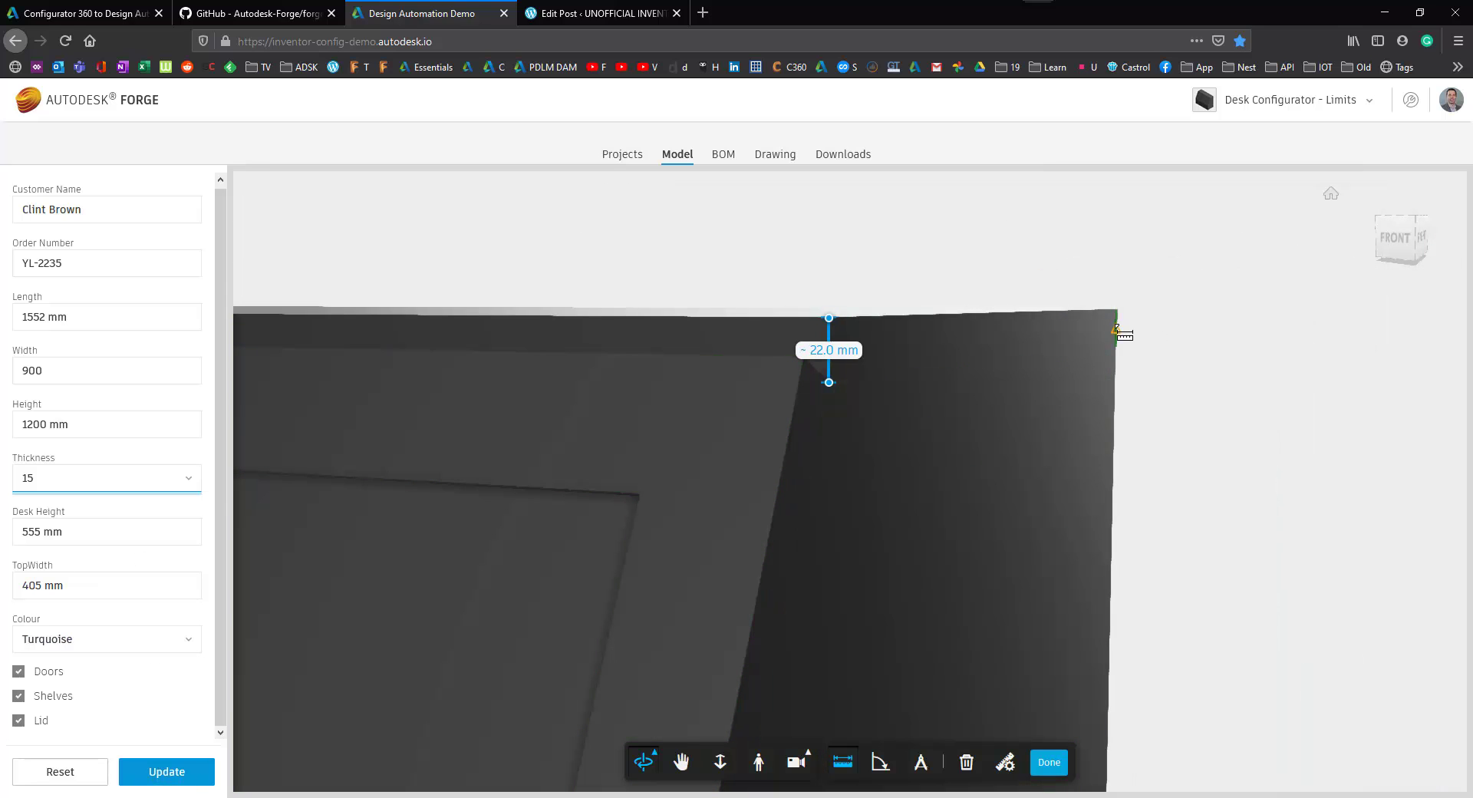
Measure the width of the desk top, about 404.8 mm
click(1116, 327)
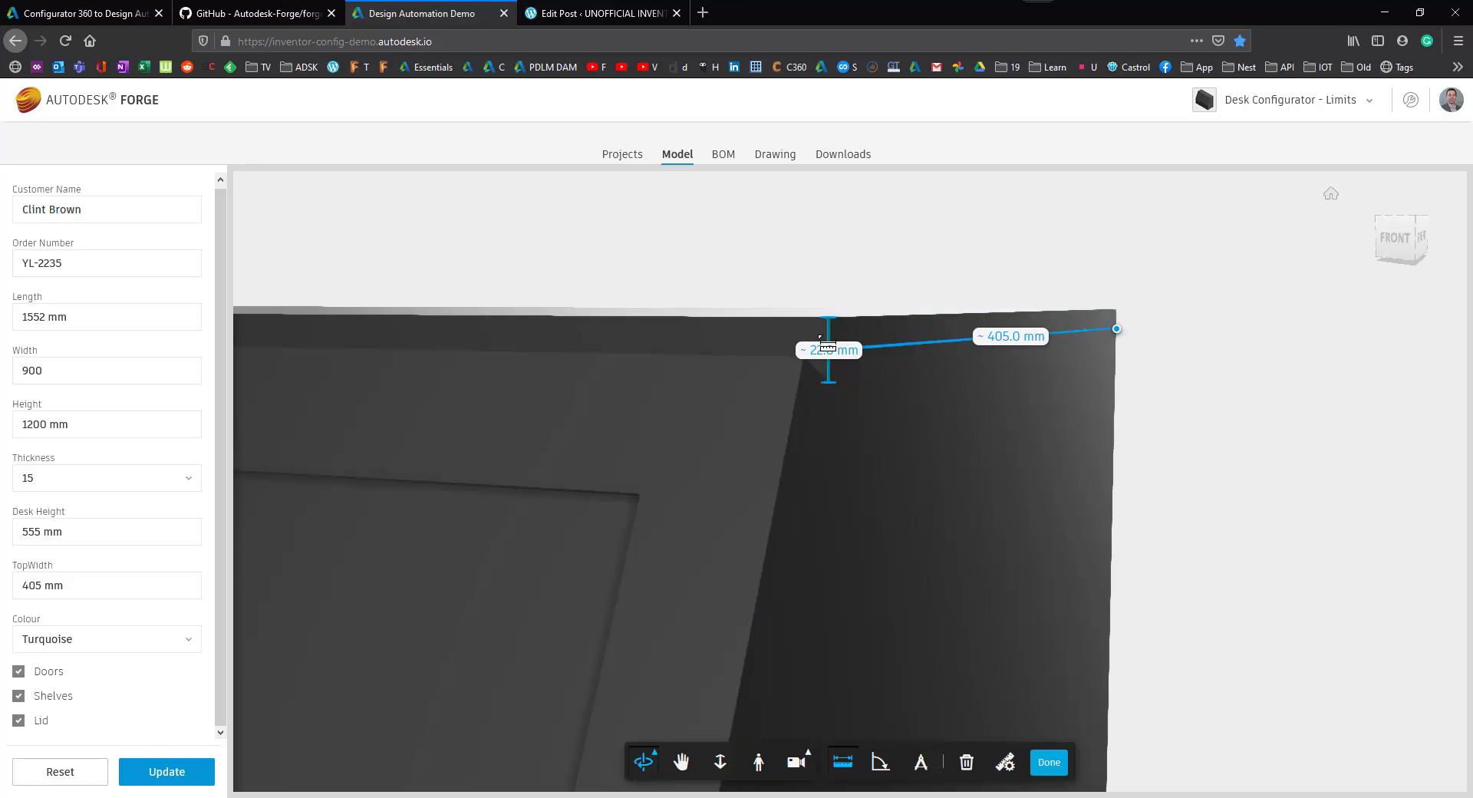
click(828, 347)
click(1009, 349)
Set TopWidth to 399 and start regenerating the desk with the new parameters
click(64, 583)
drag(67, 584, 2, 589)
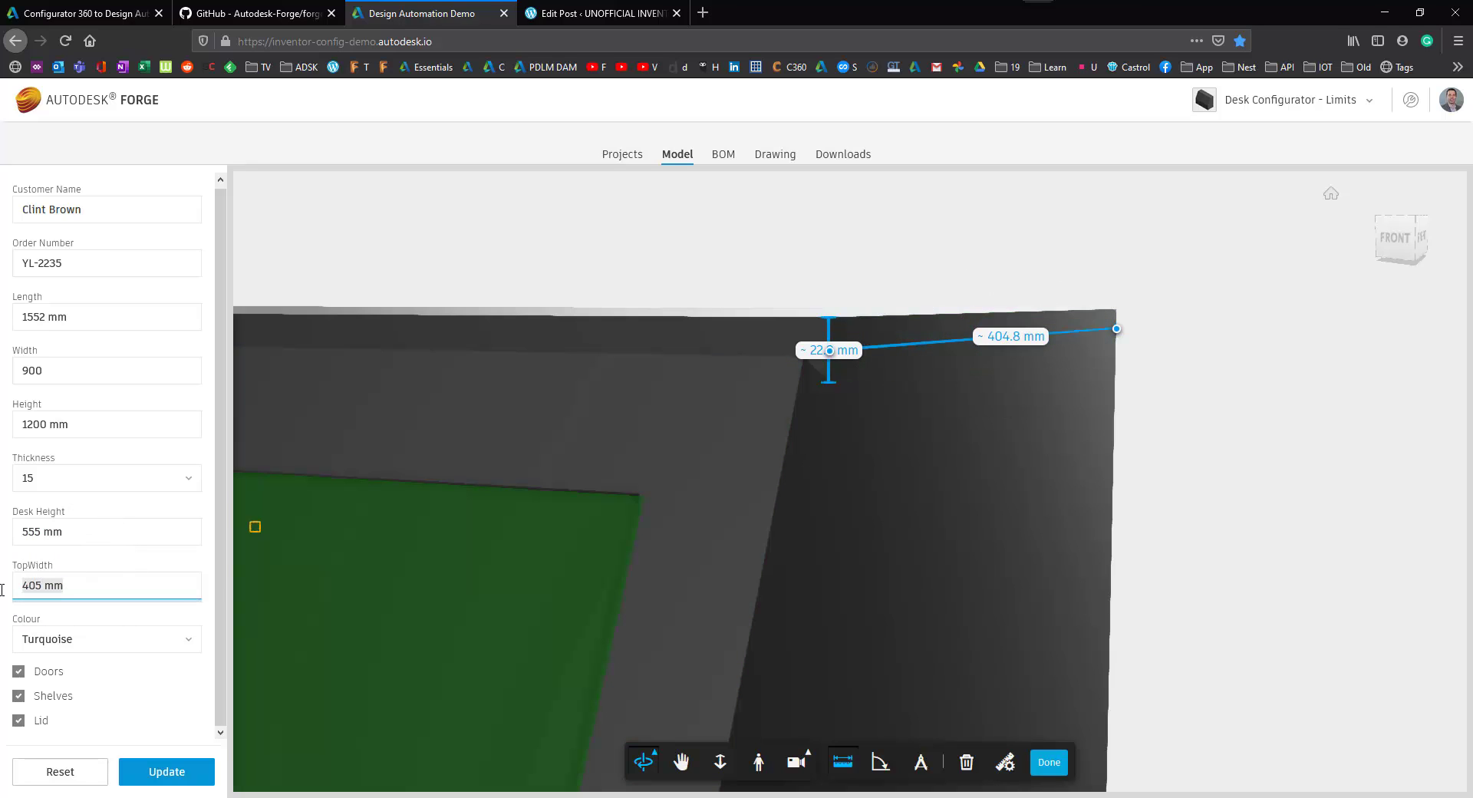
text(399)
scroll(483, 568, down, 3)
drag(482, 566, 276, 743)
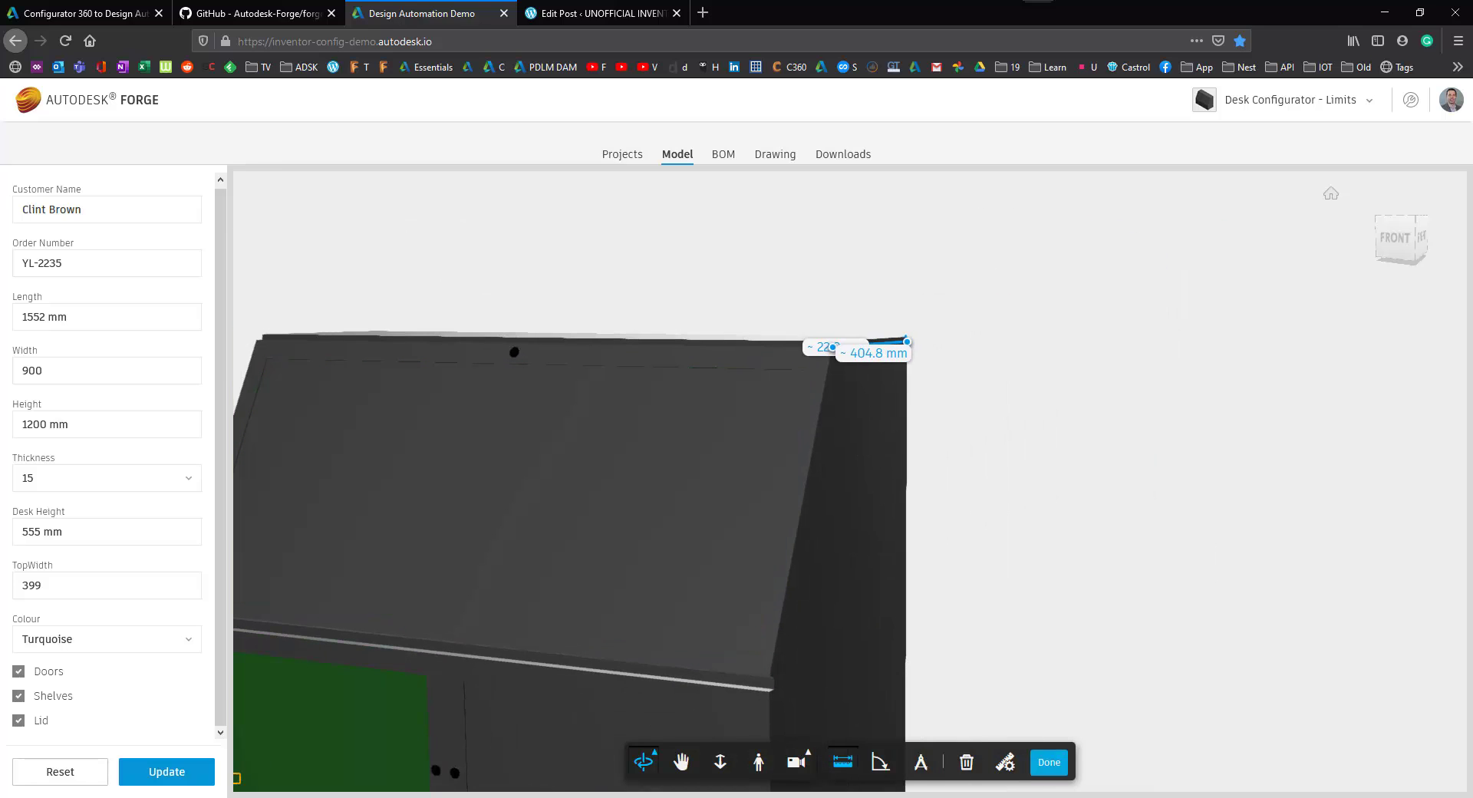
click(161, 774)
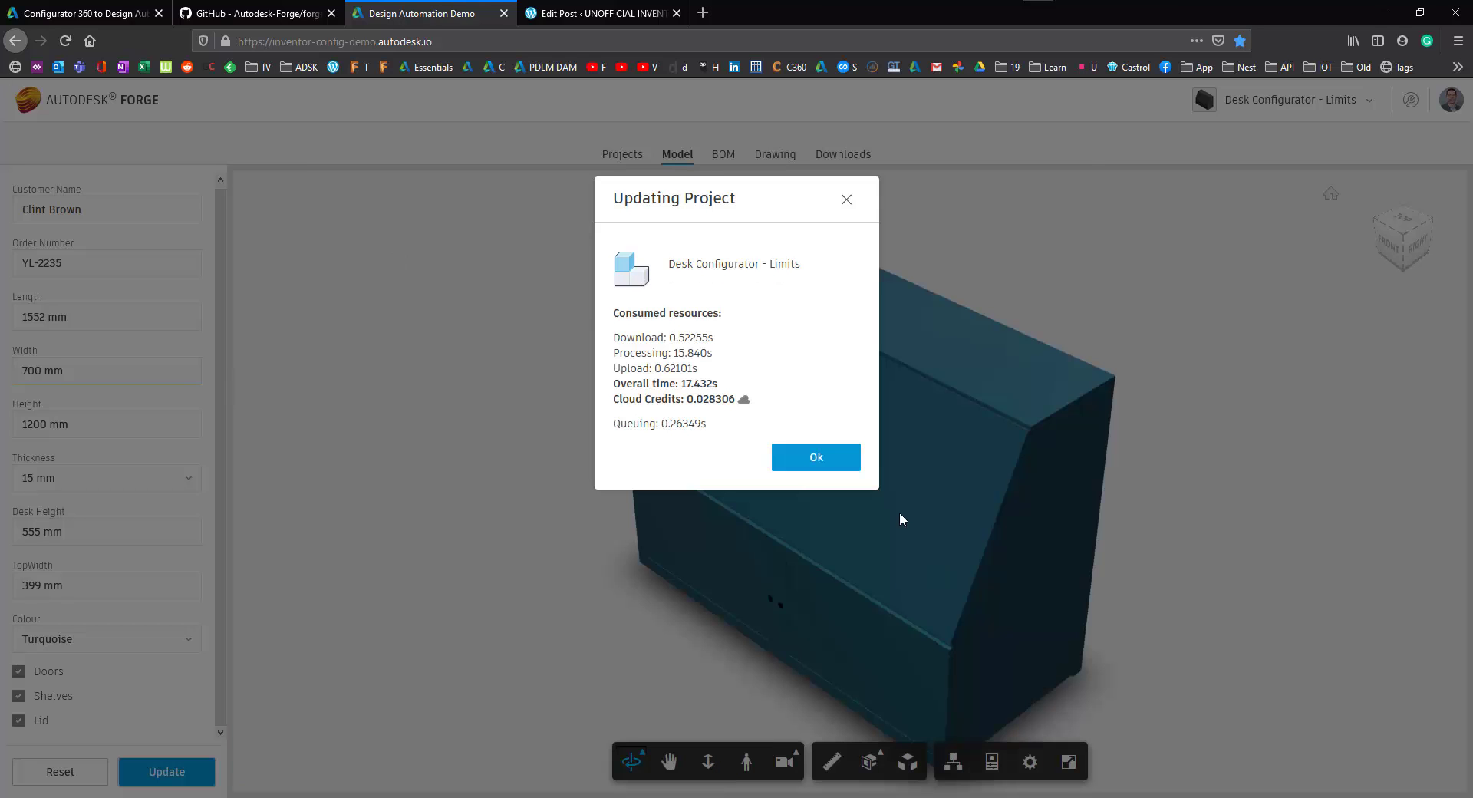
Dismiss the update report, then orbit and zoom into the regenerated turquoise desk
click(816, 451)
drag(835, 463, 1047, 443)
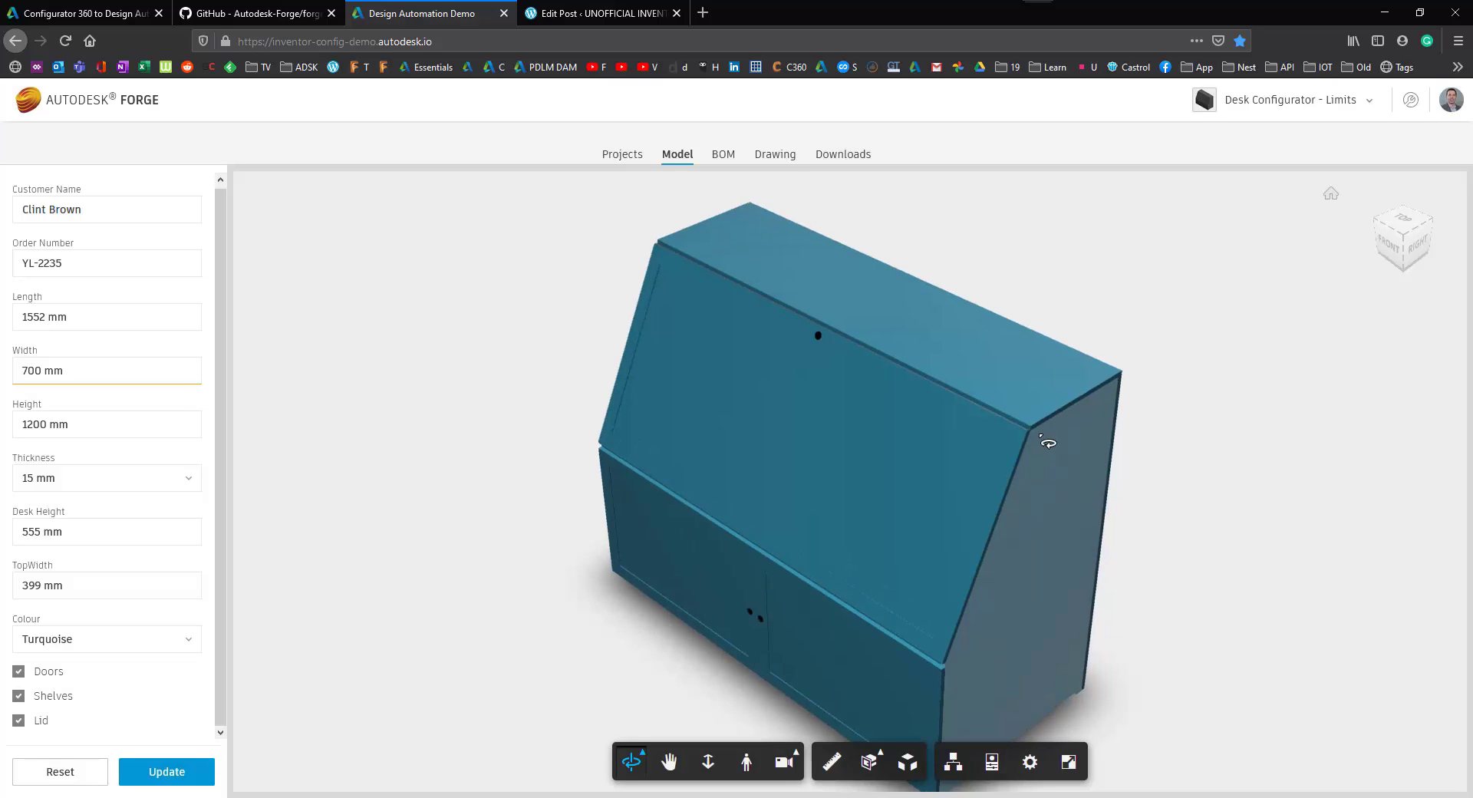
scroll(1047, 442, up, 10)
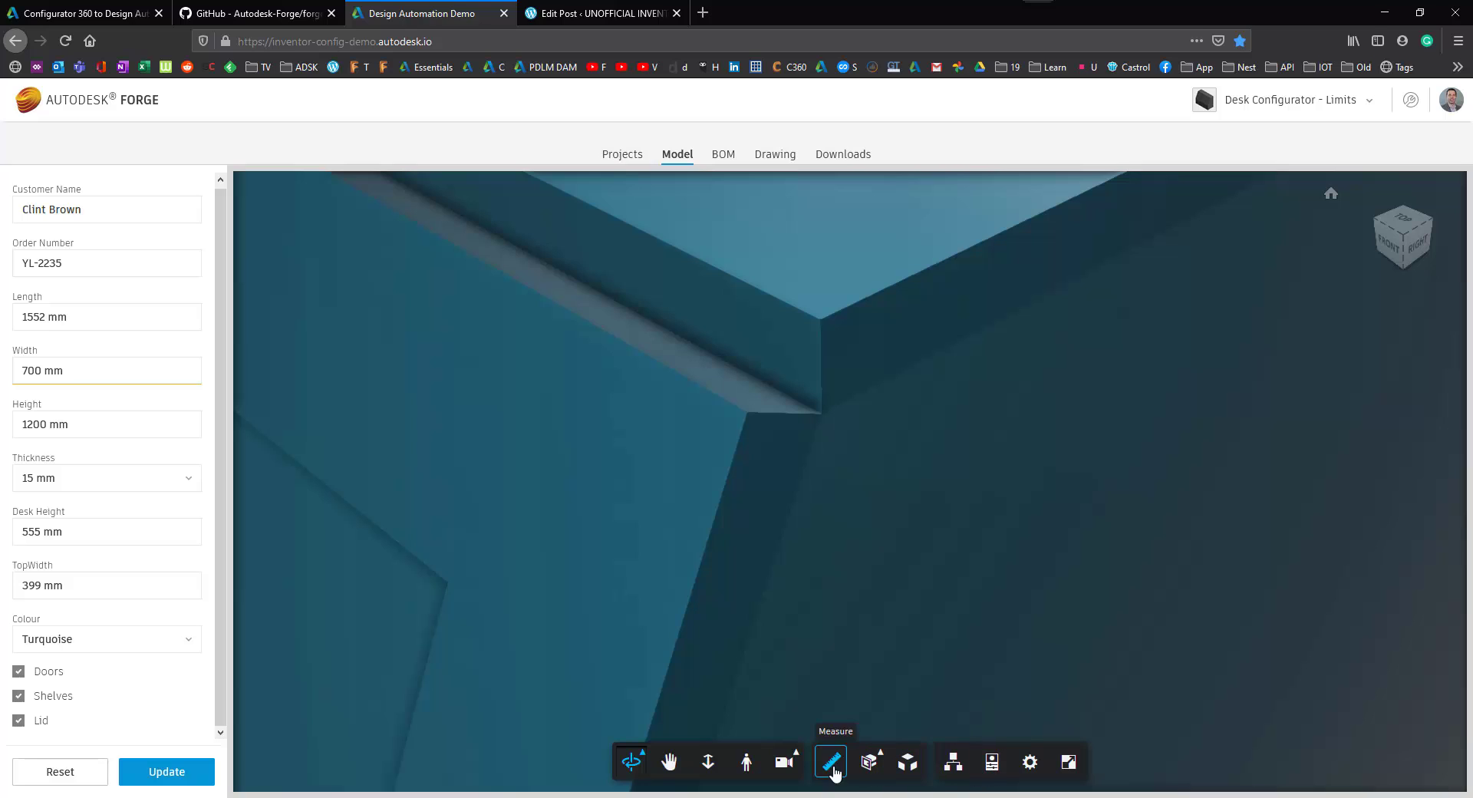
Measure the regenerated panel thickness, now 15.0 mm, and orbit around the corner
click(832, 764)
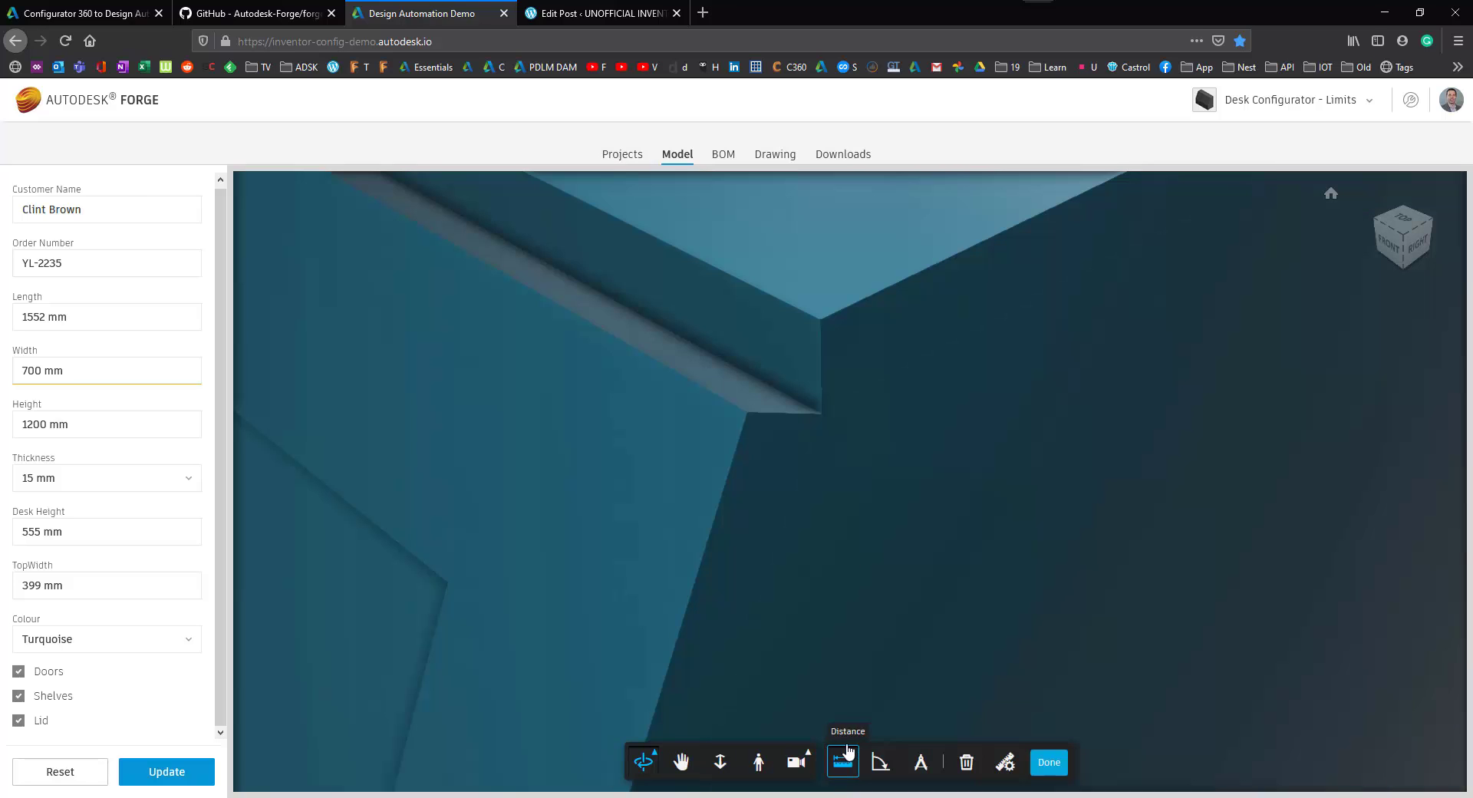
click(820, 320)
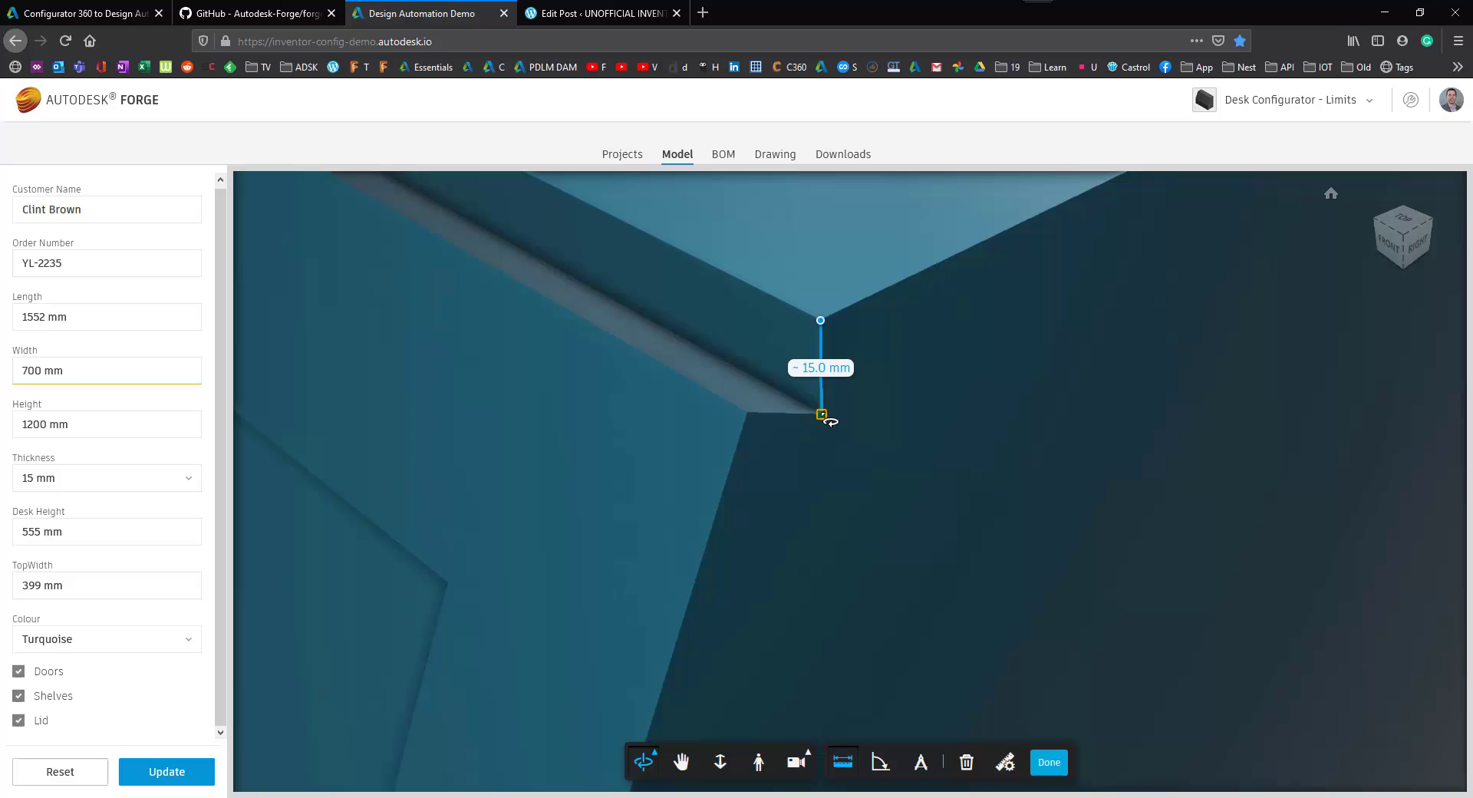
click(820, 414)
drag(805, 441, 263, 586)
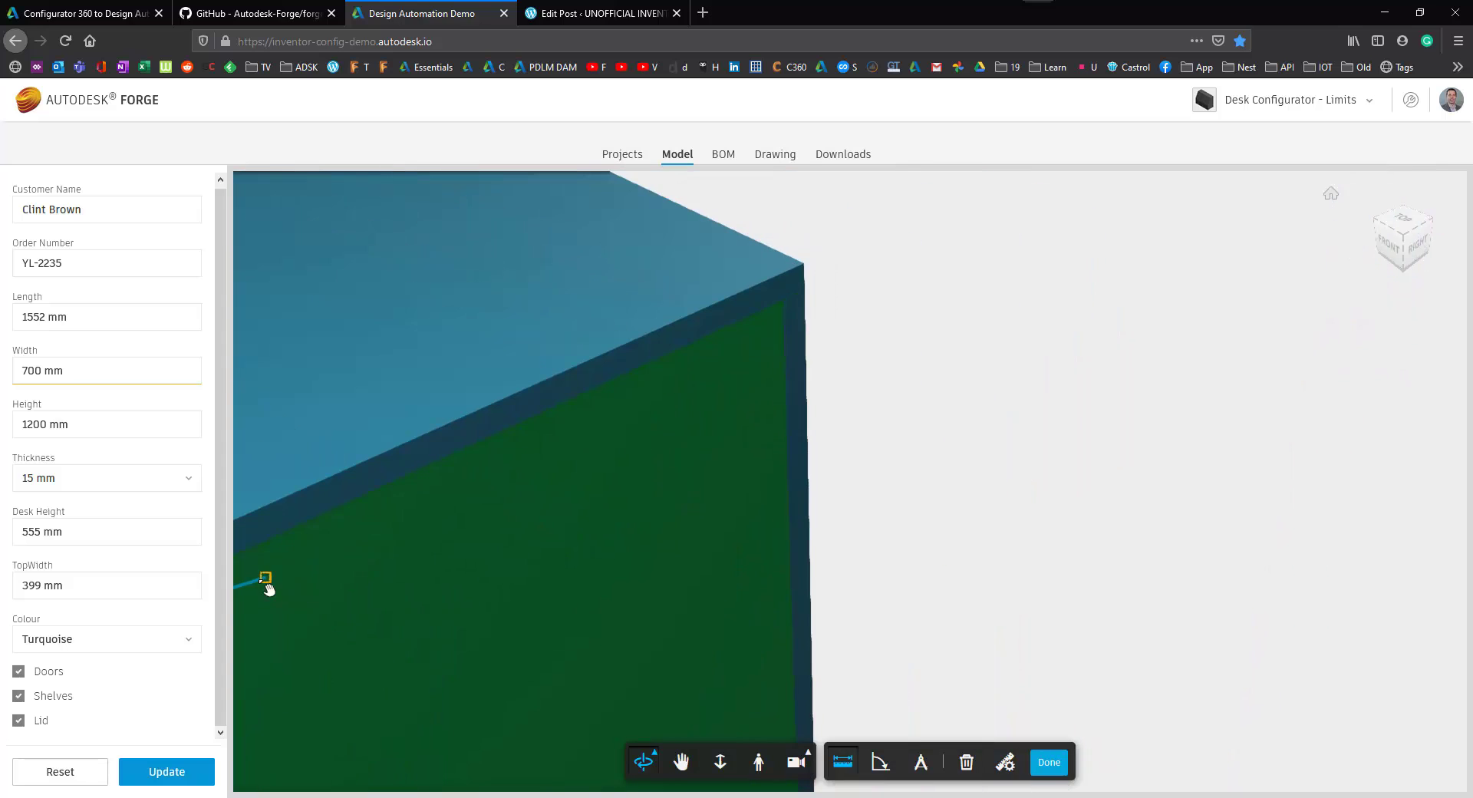
Measure the desk's top edge at about 399 mm and check the Width parameter
click(797, 293)
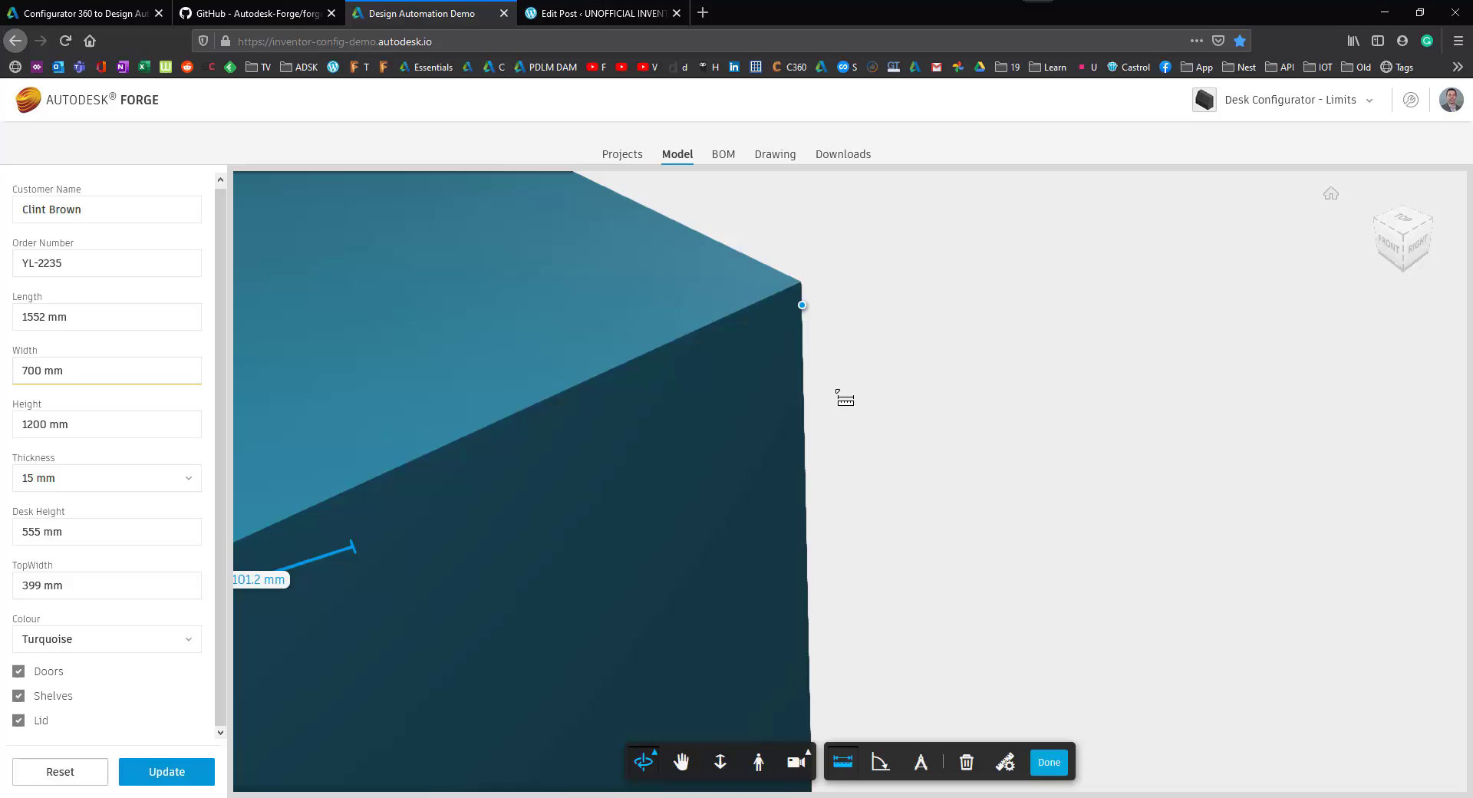
key(Escape)
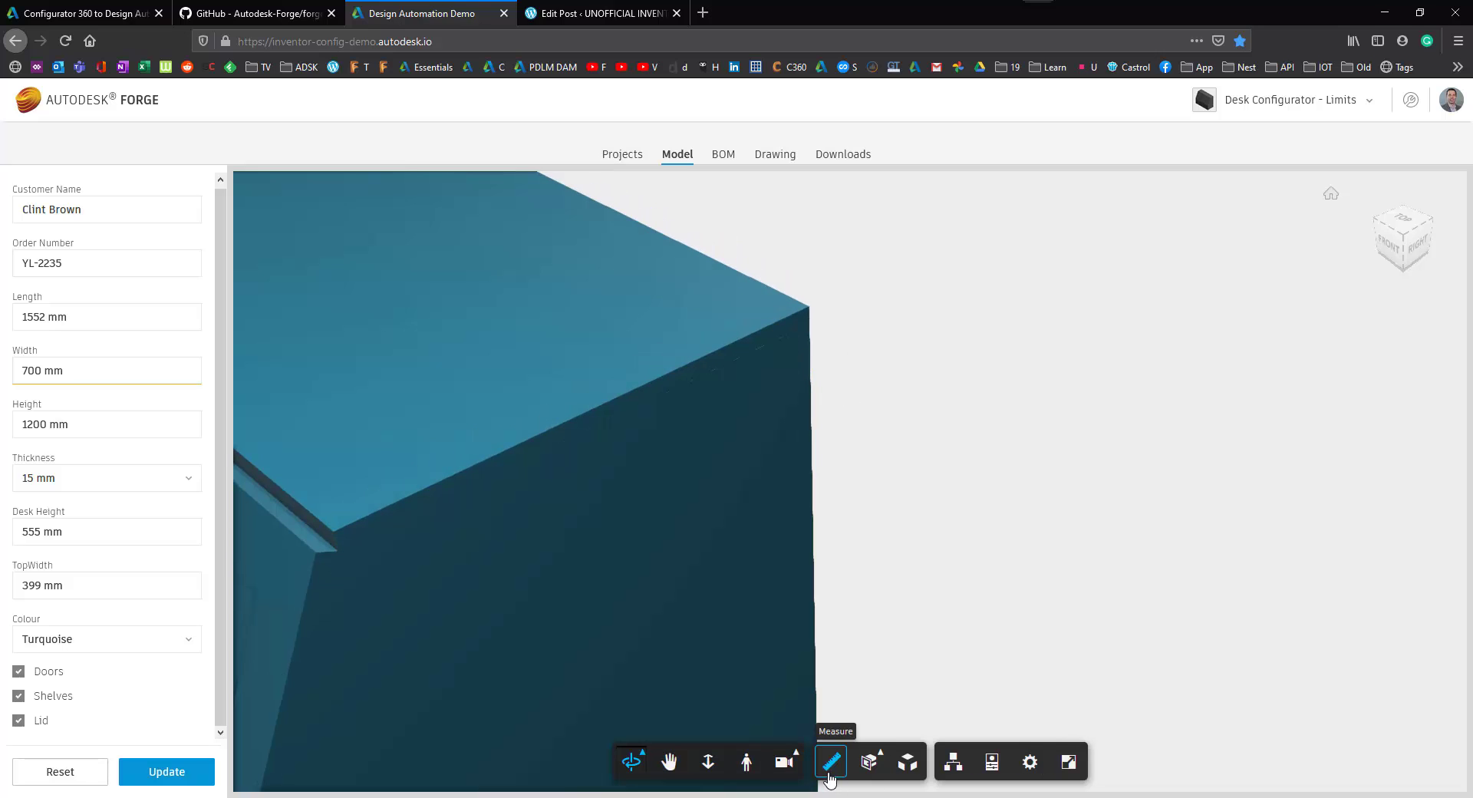
click(829, 762)
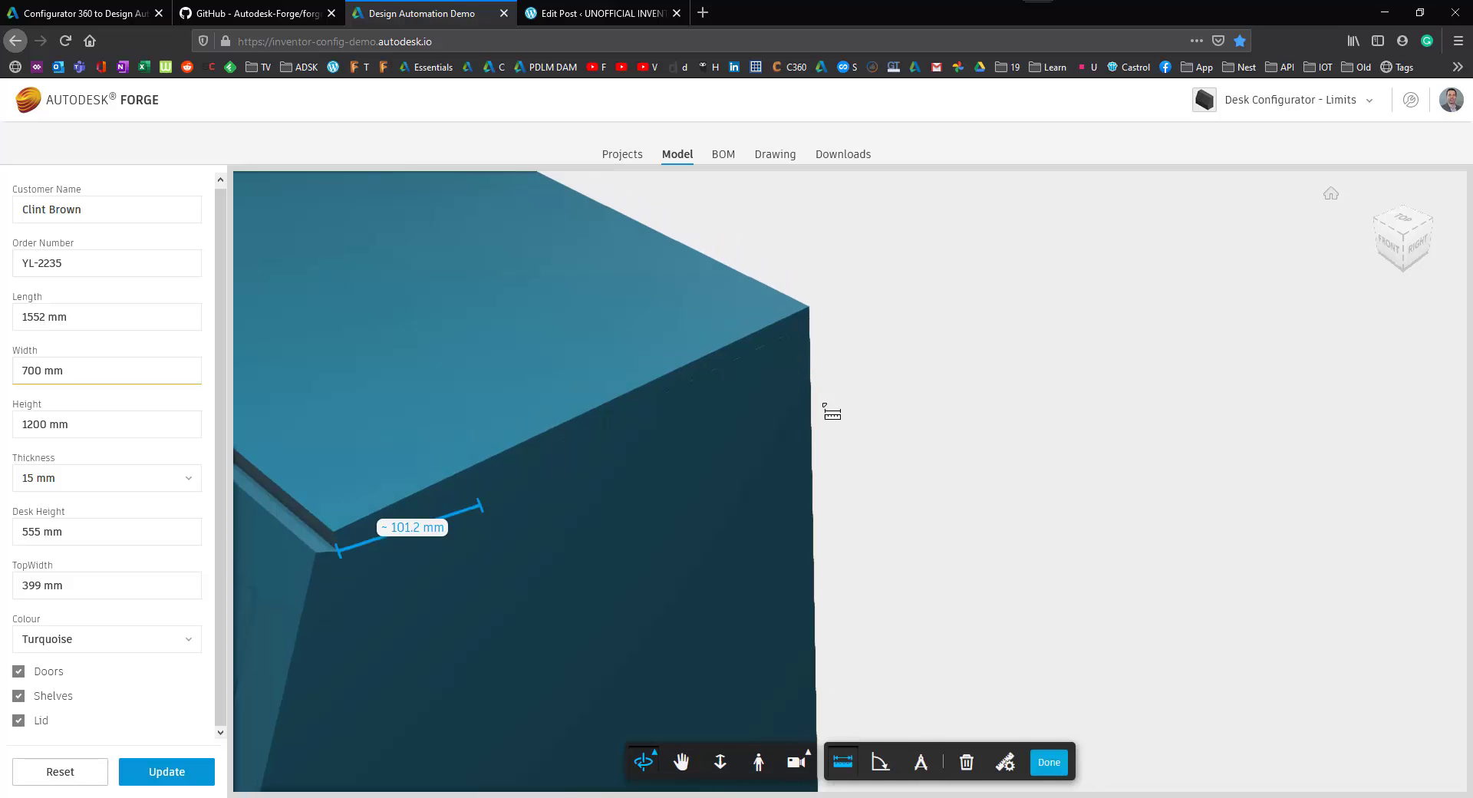
click(809, 307)
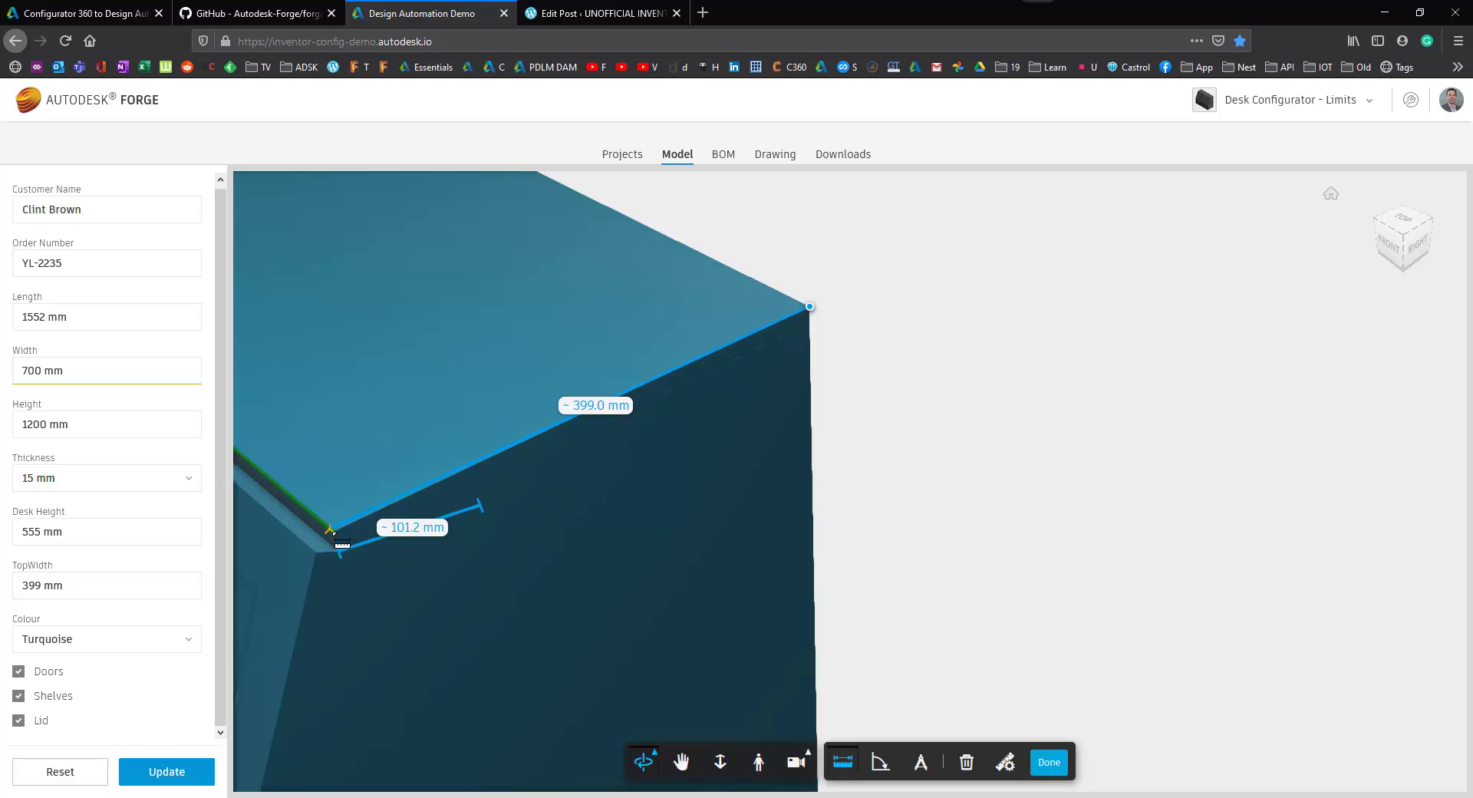
click(334, 532)
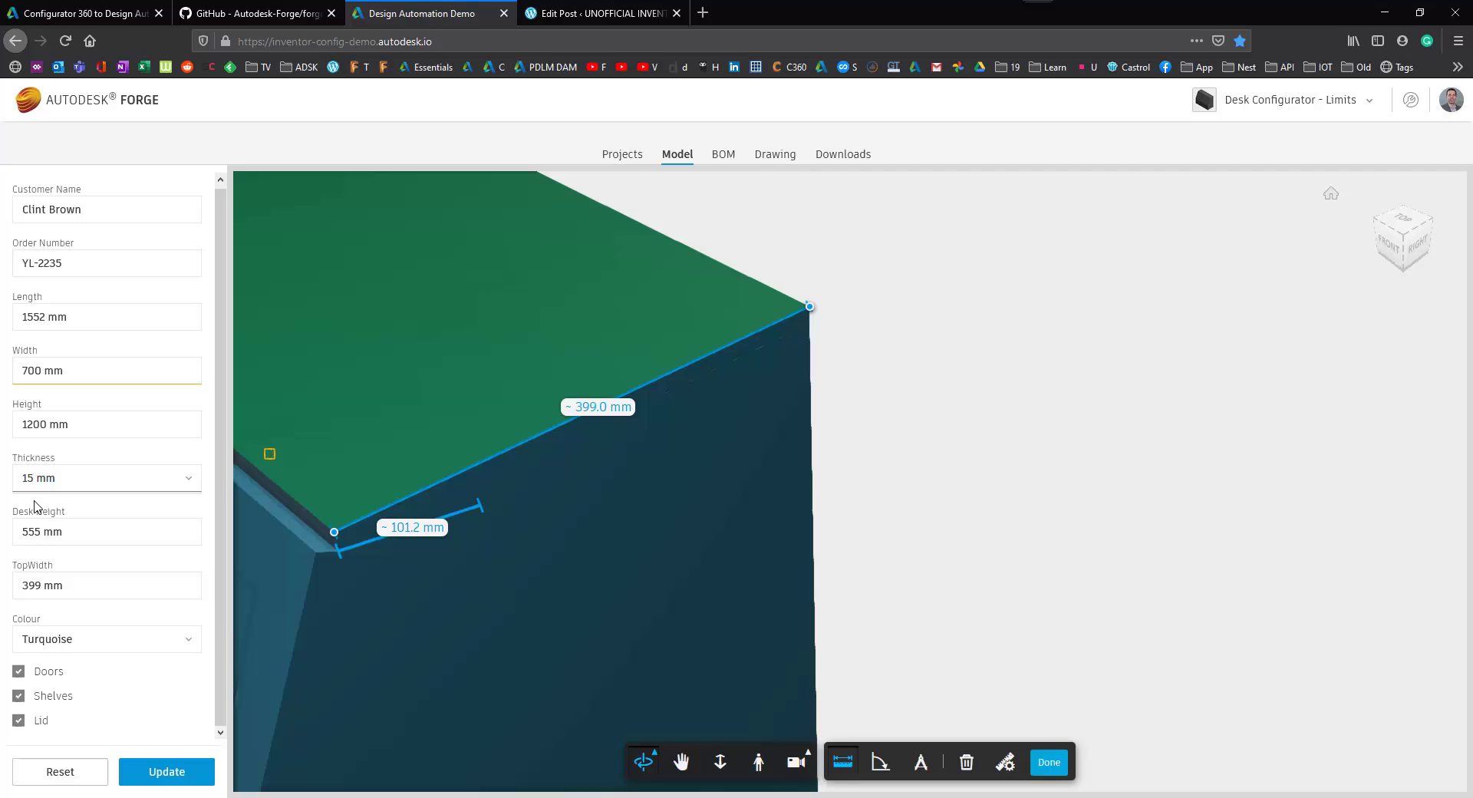
scroll(66, 592, up, 1)
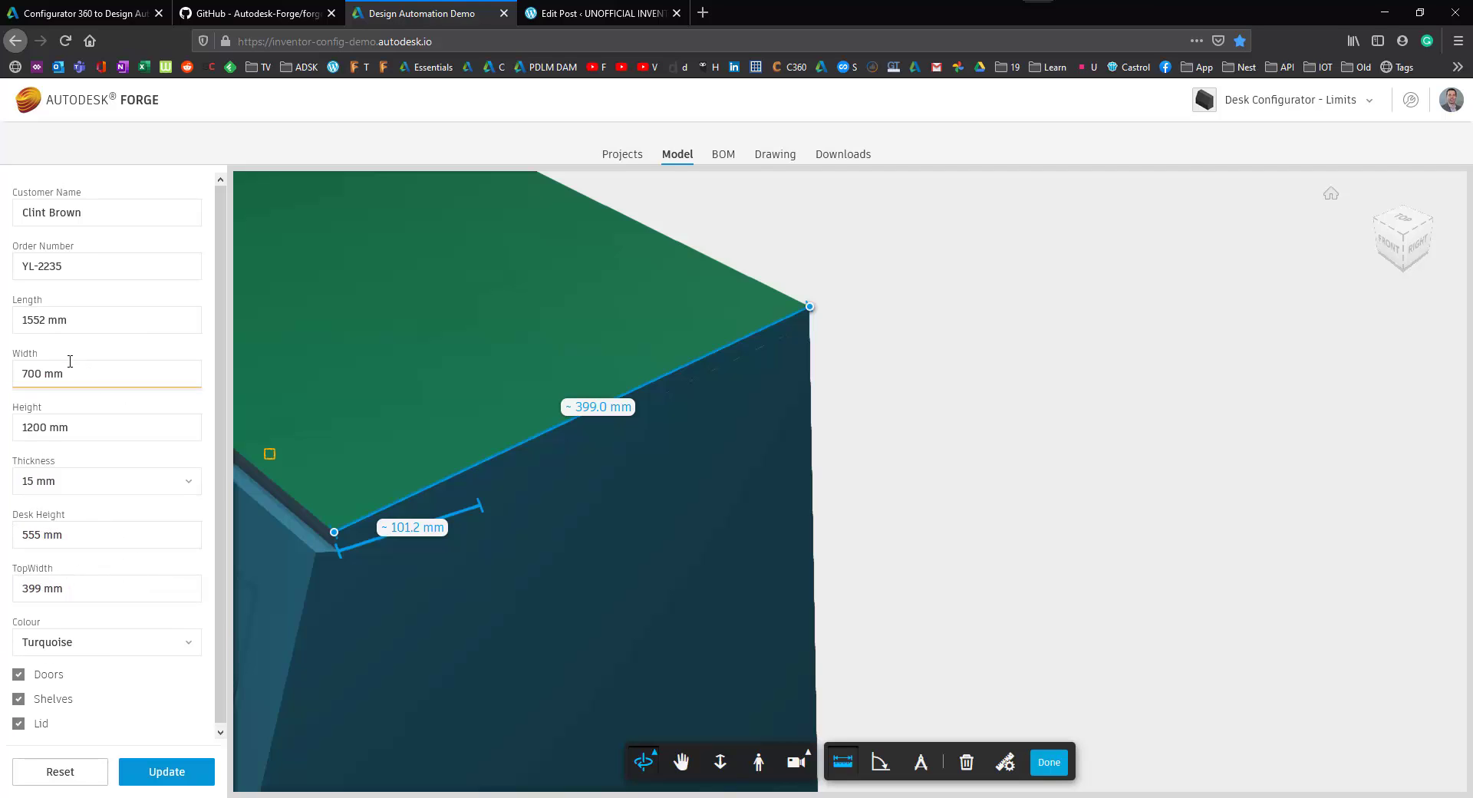
click(39, 378)
Reset the view to the whole desk, then review its bill of materials and downloadable files
click(1331, 198)
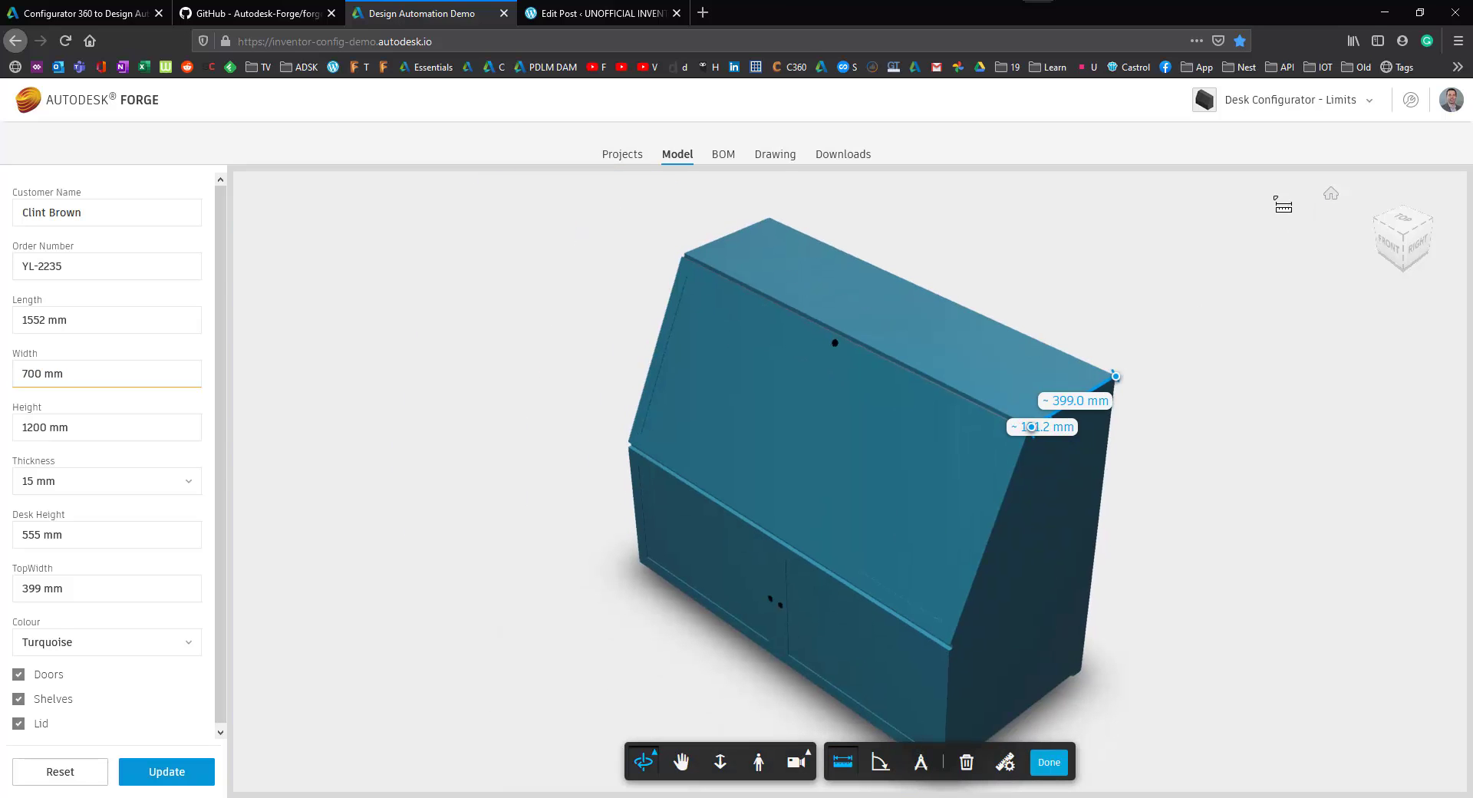
click(725, 156)
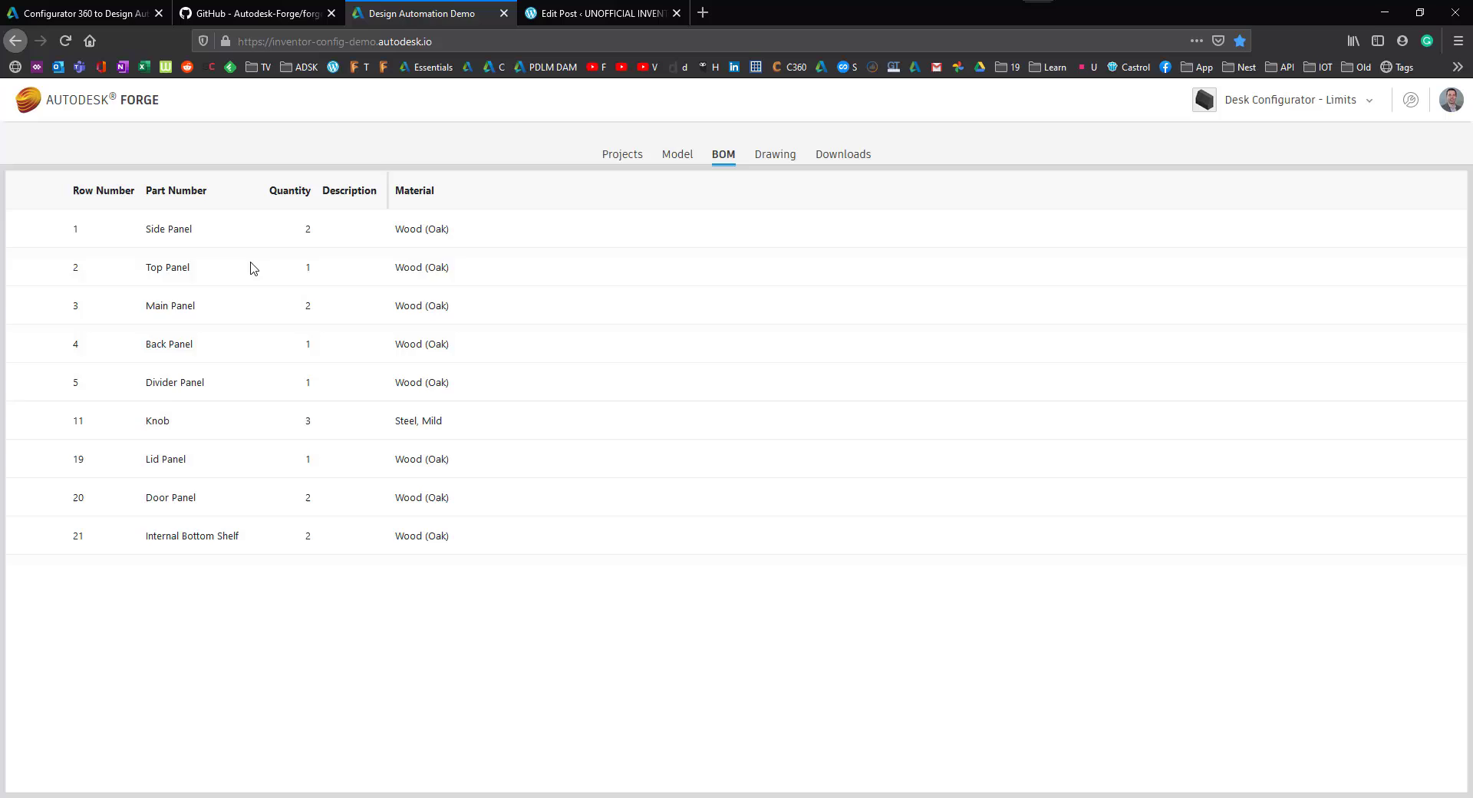
click(850, 161)
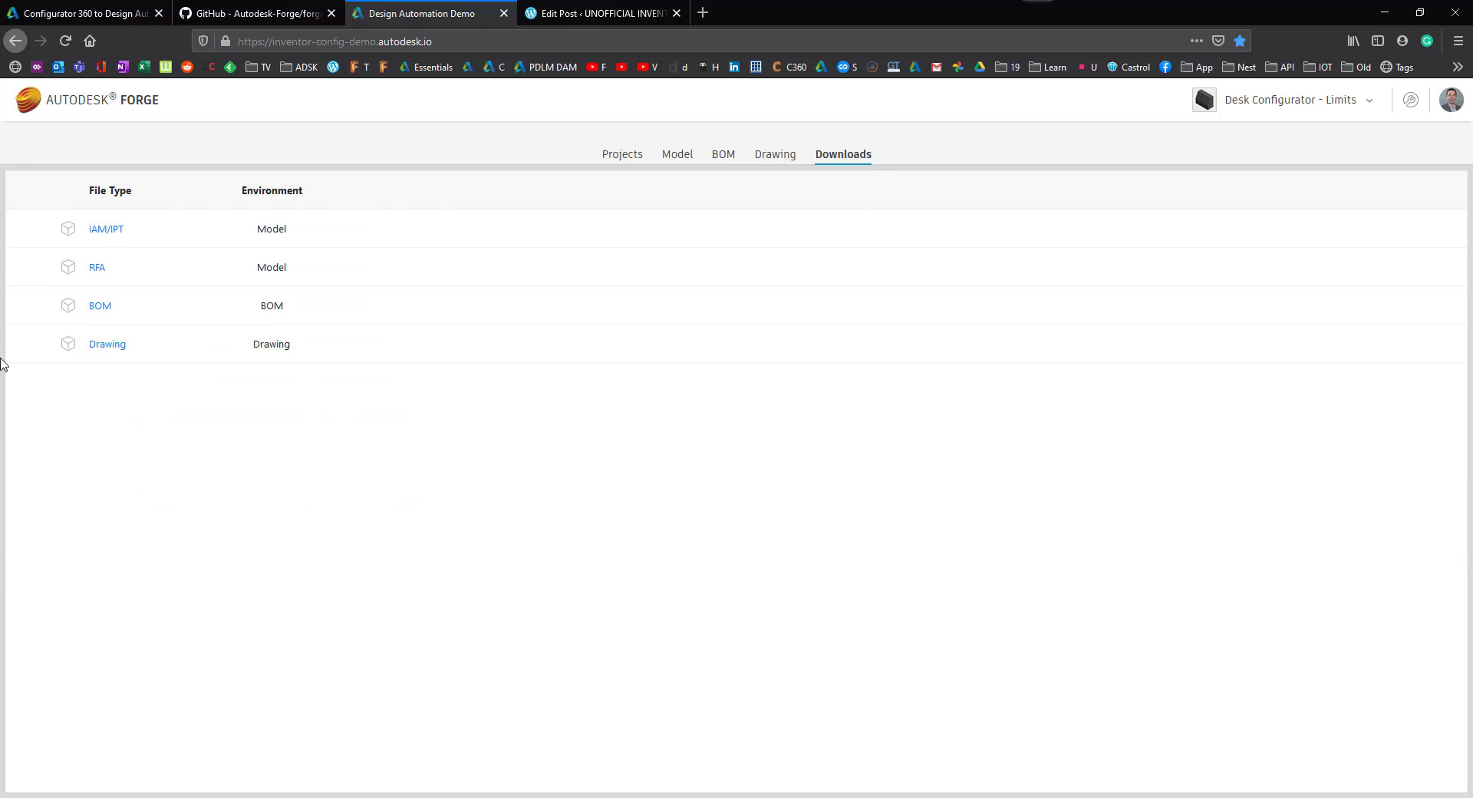
Generate the desk's drawing sheet, close the summary, and return to the 3-D model
click(786, 161)
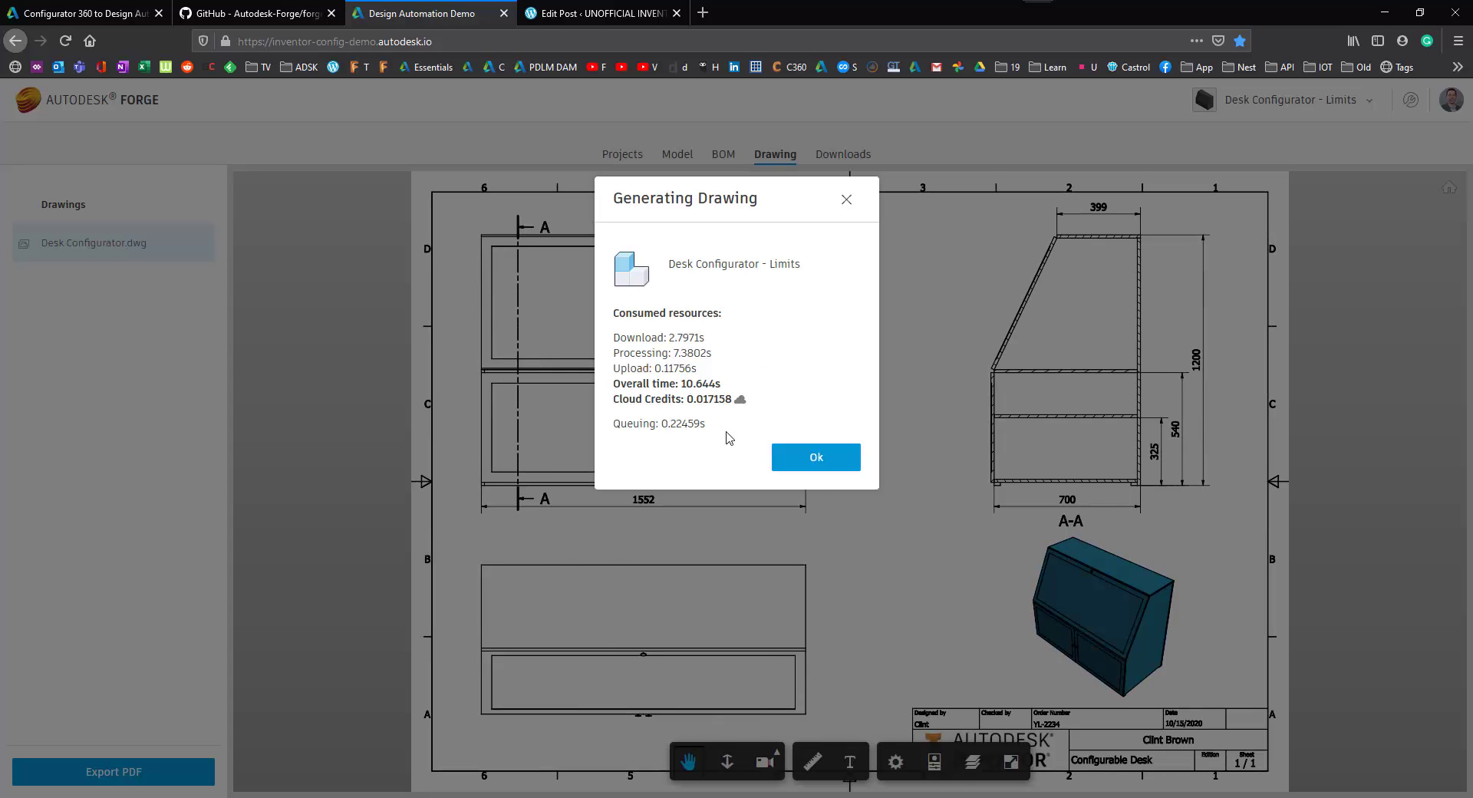
click(829, 463)
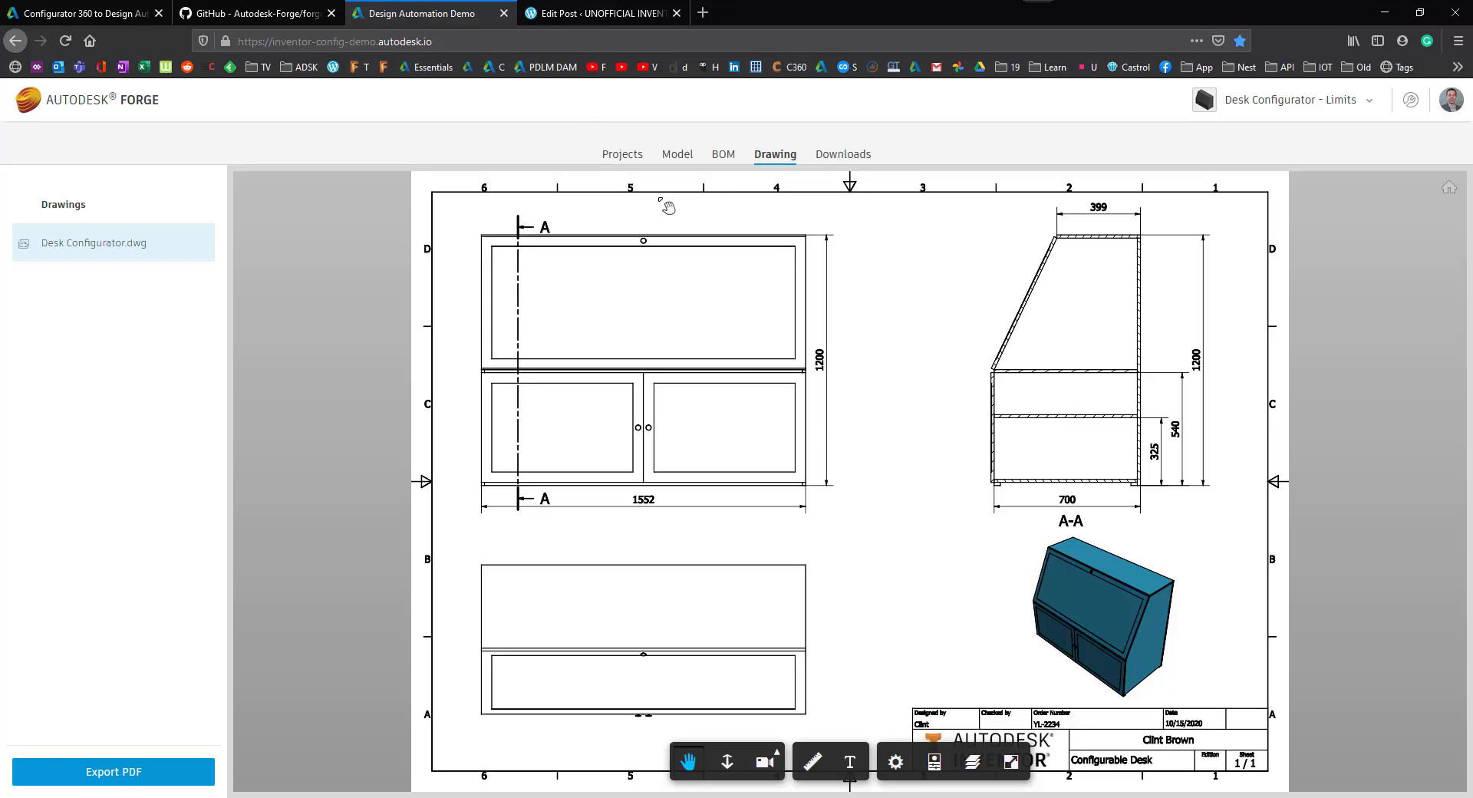
click(677, 154)
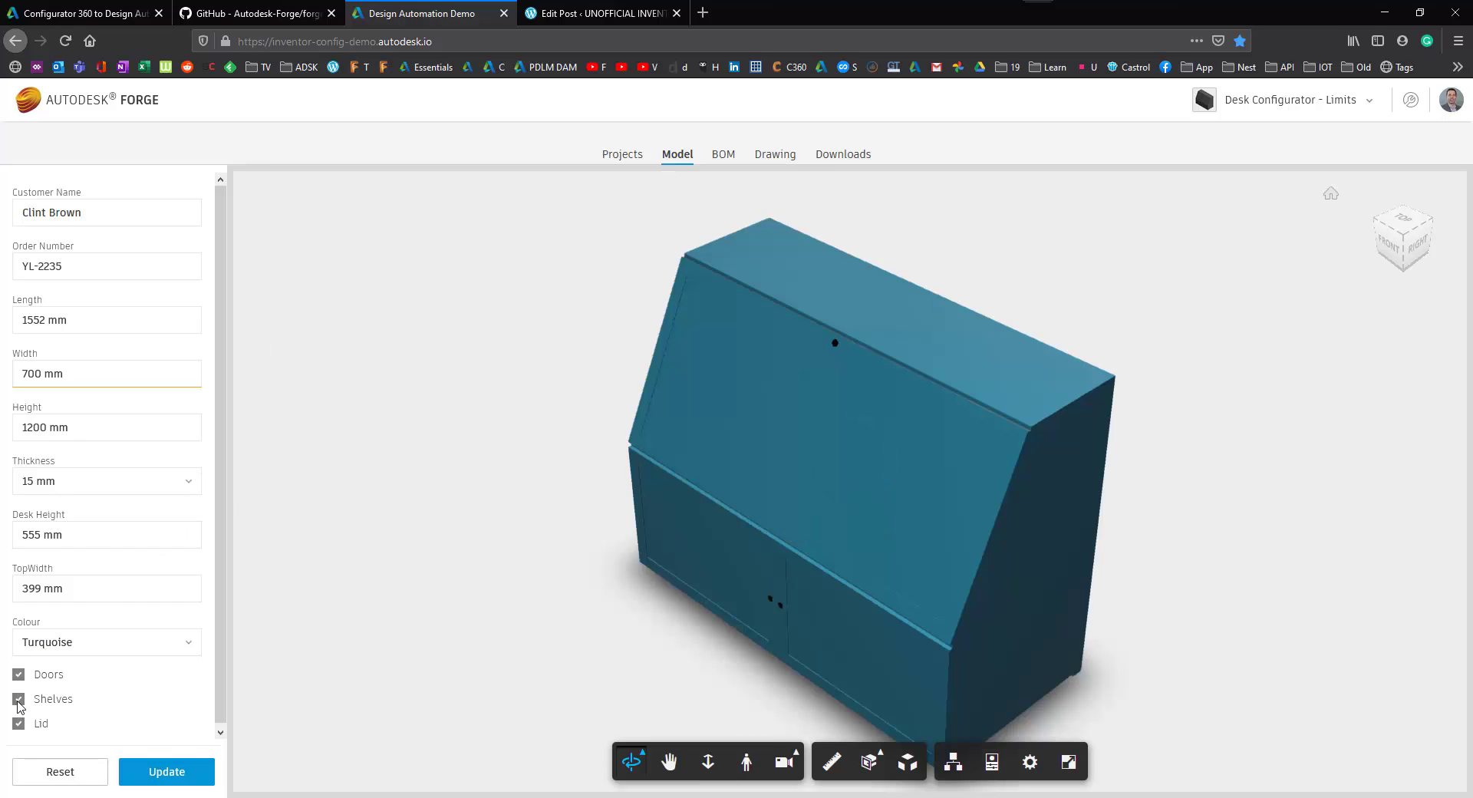
Hide the lower right door panel to reveal the shelves inside
click(794, 614)
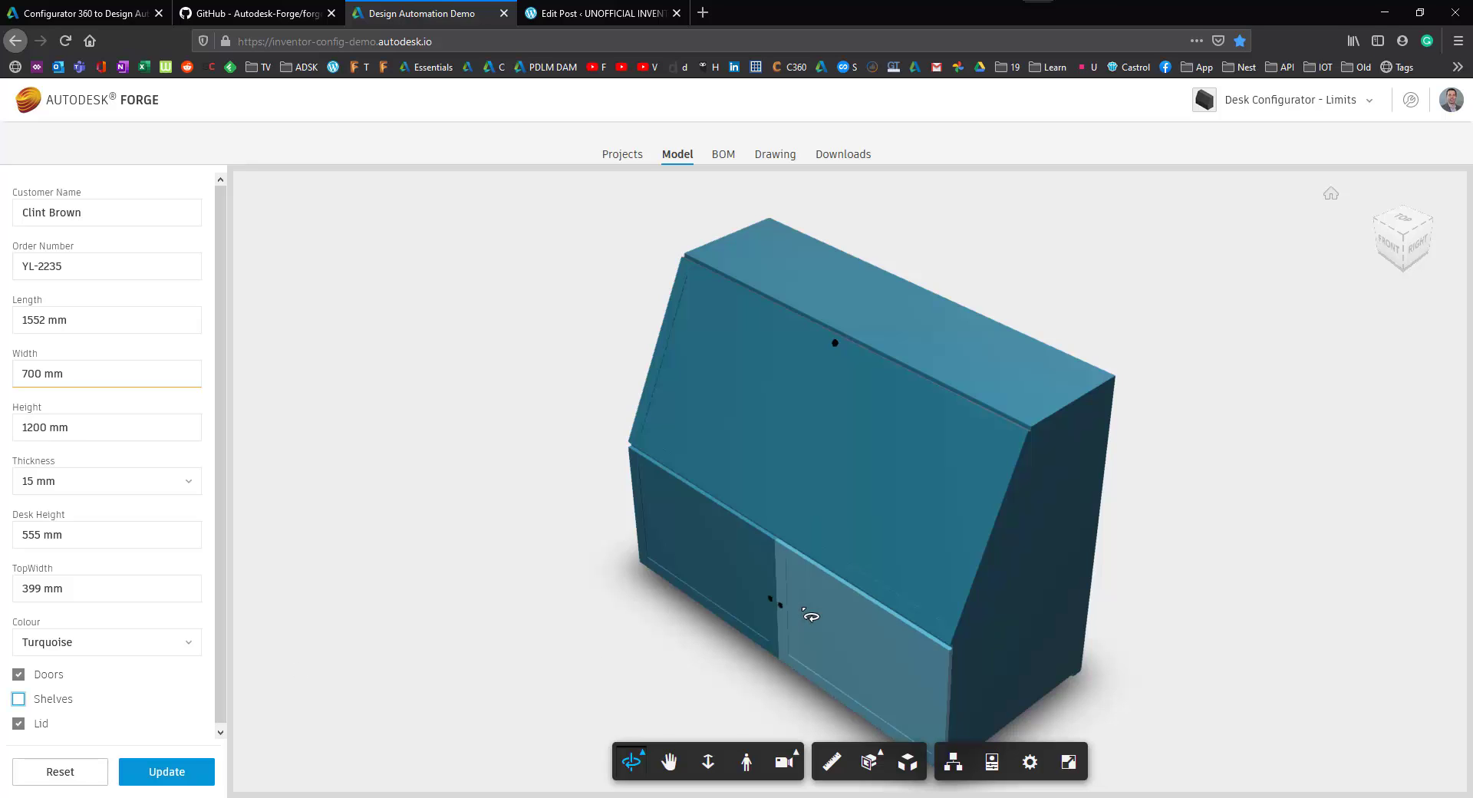
right_click(875, 690)
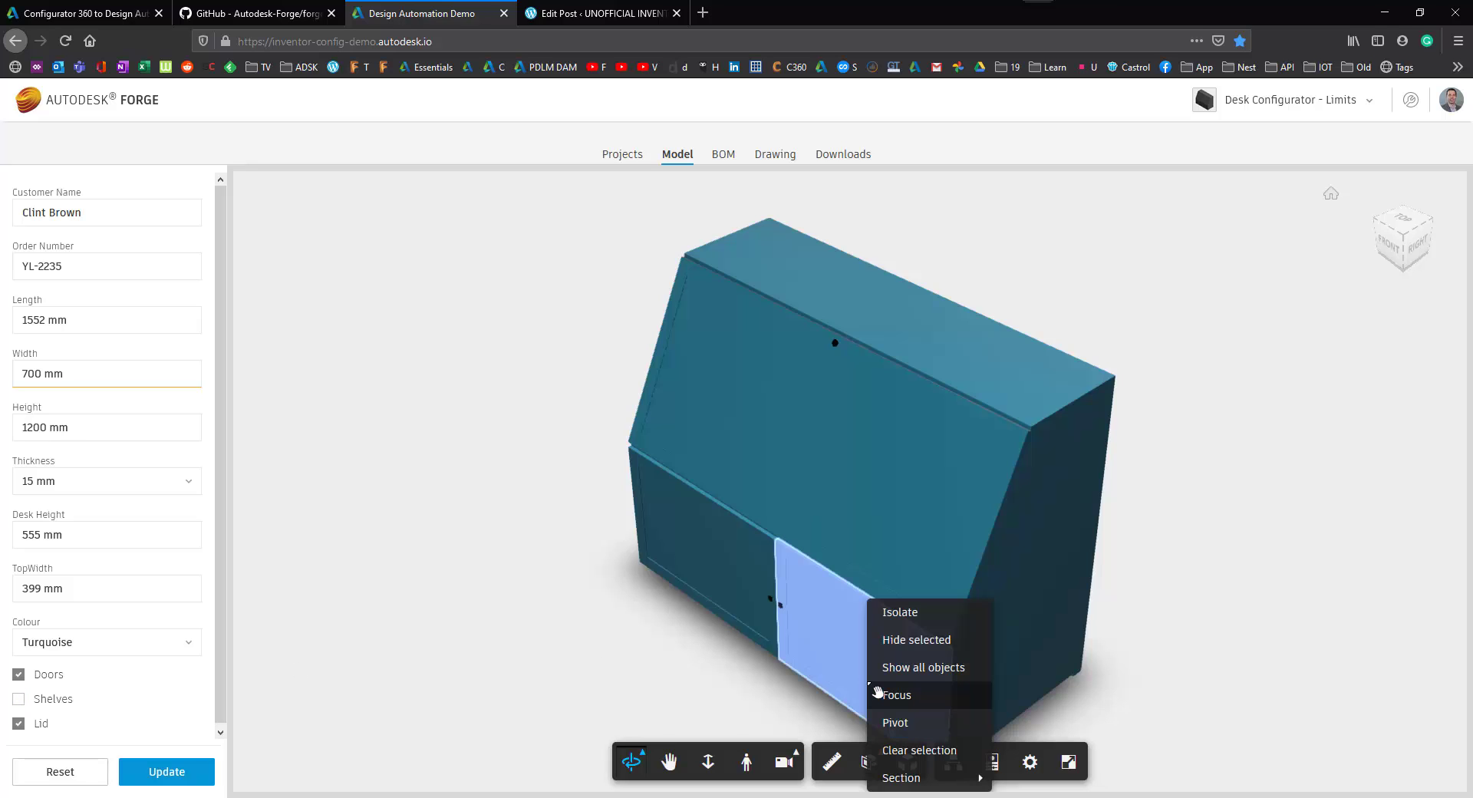
click(896, 652)
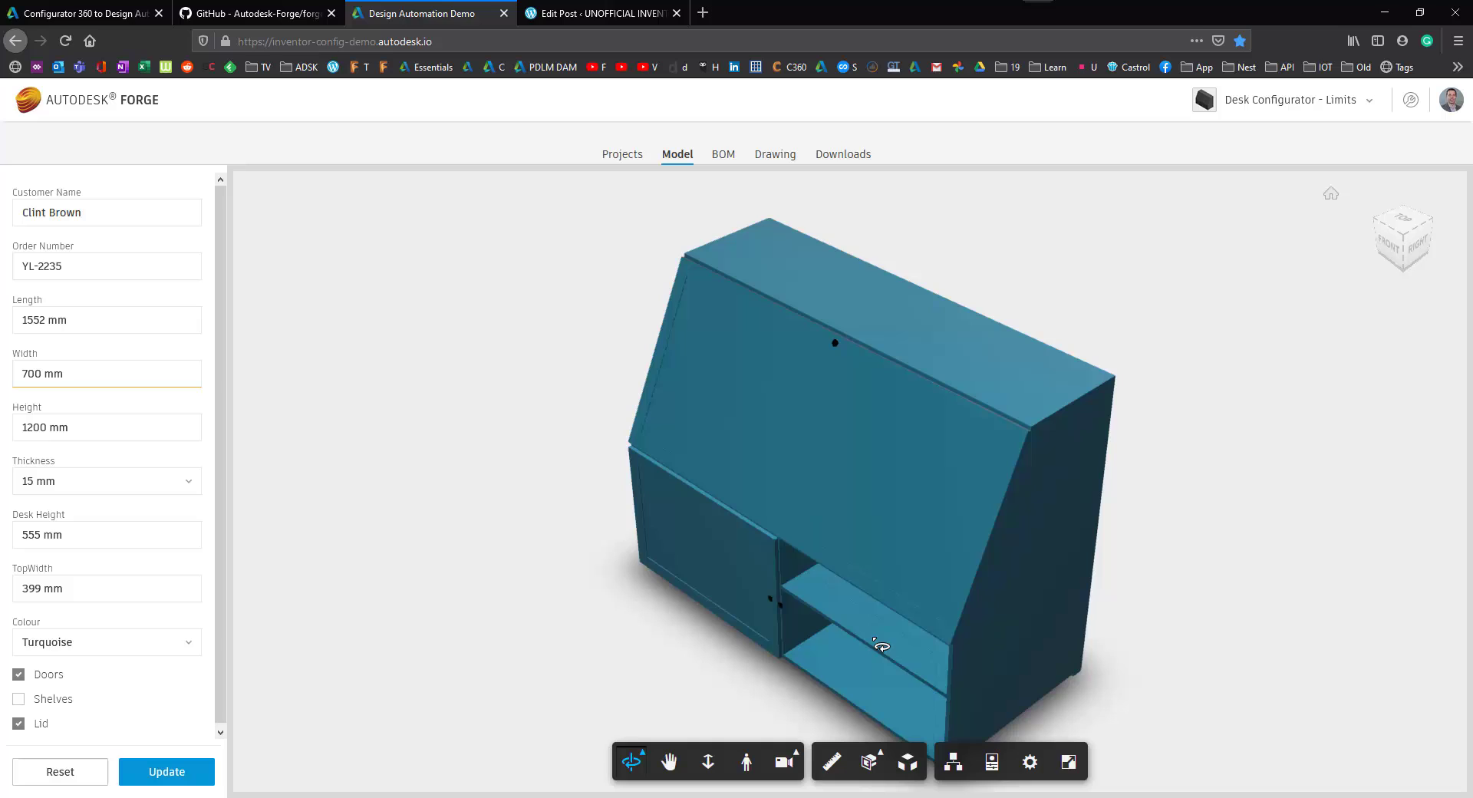
Rebuild the desk without shelves, hide the door again to confirm, and regenerate the drawing
click(184, 779)
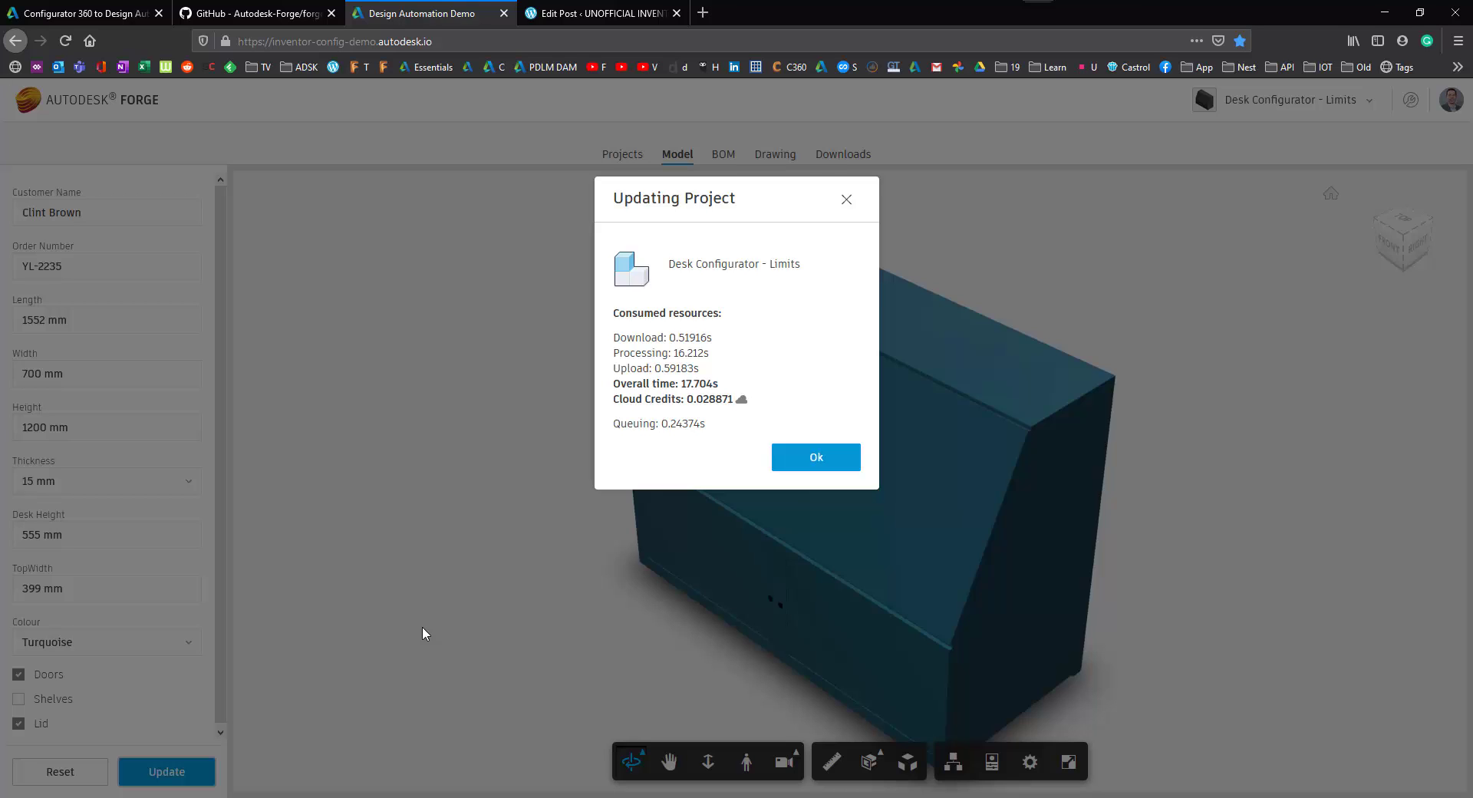
click(793, 459)
click(811, 660)
right_click(813, 662)
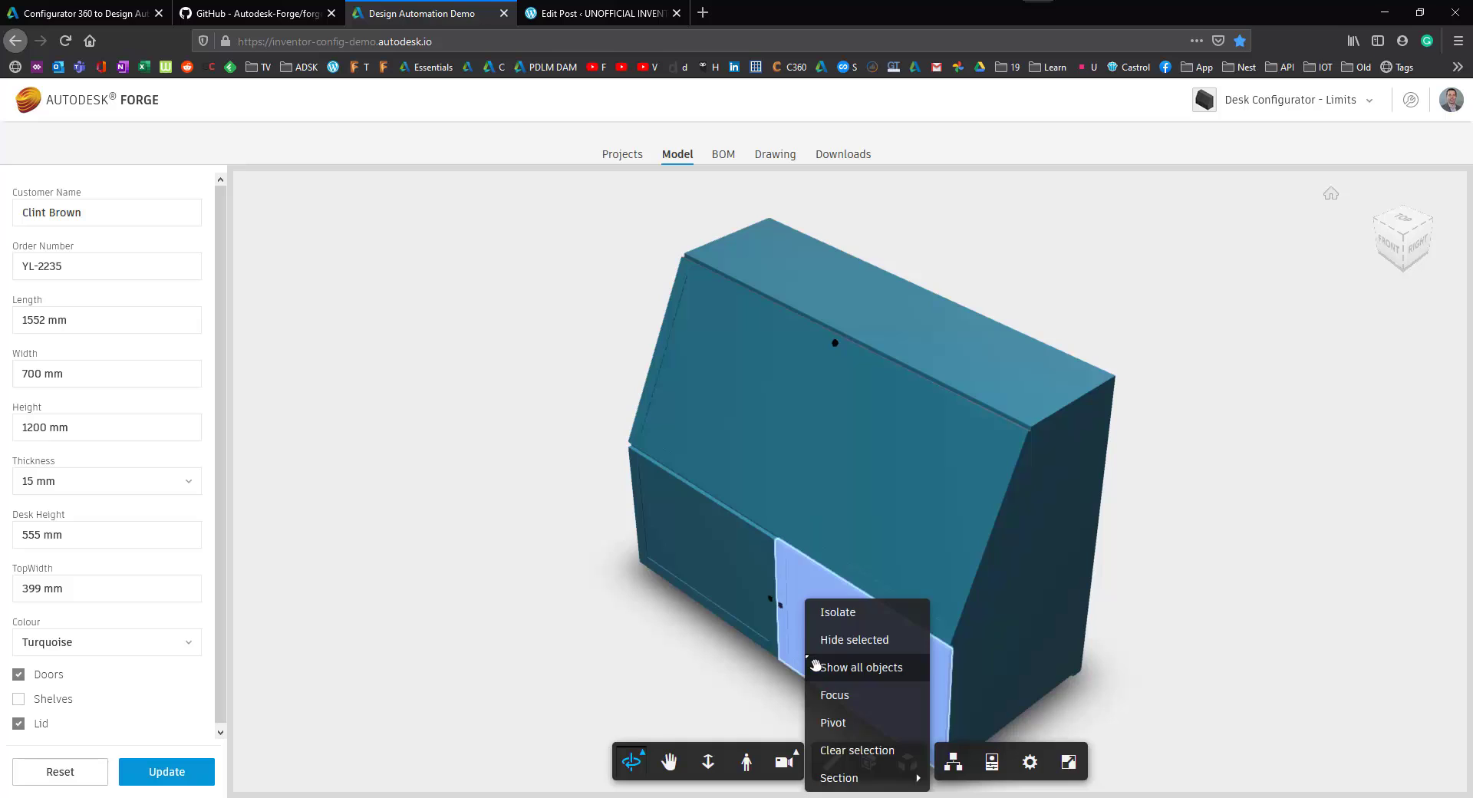
click(840, 640)
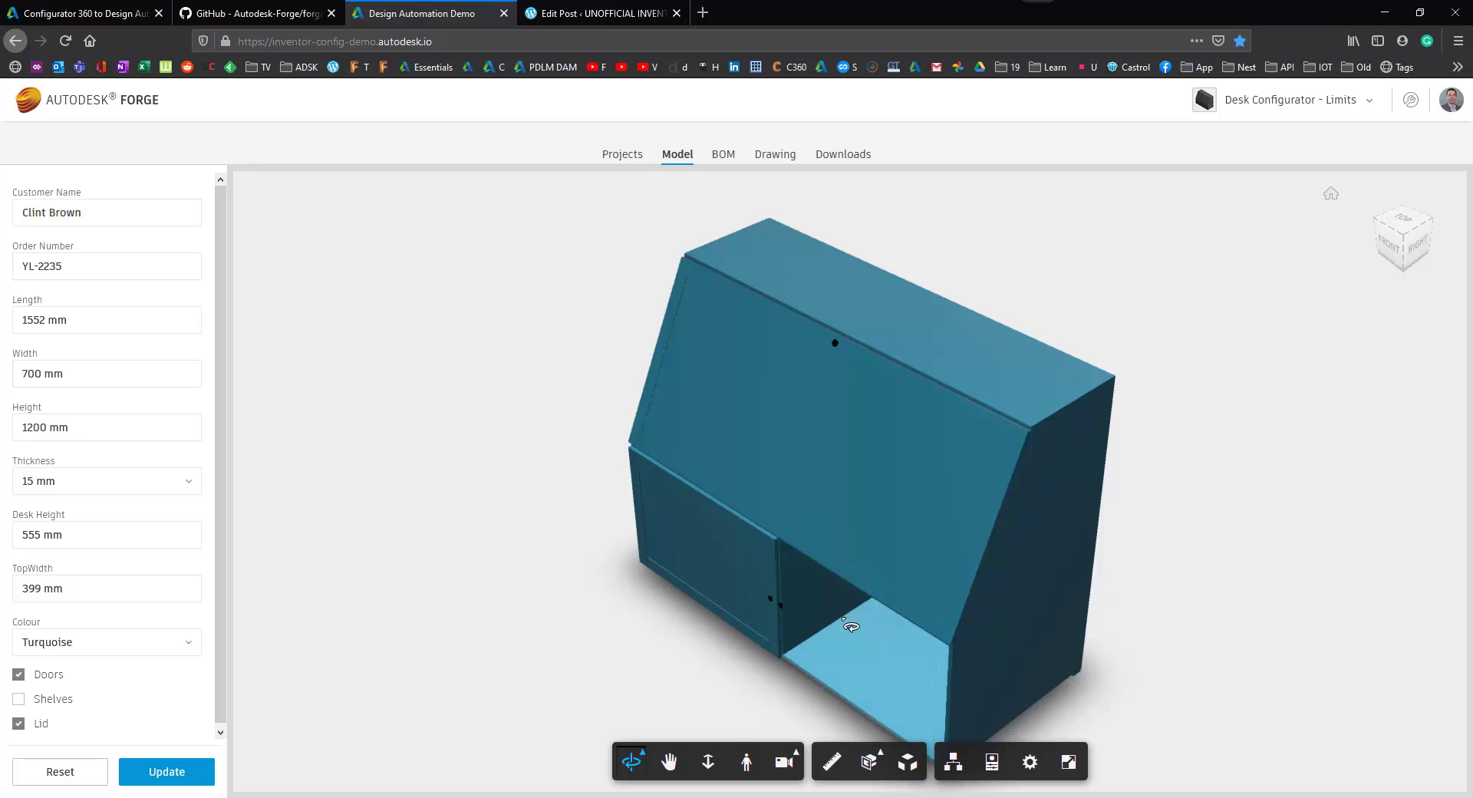
click(775, 156)
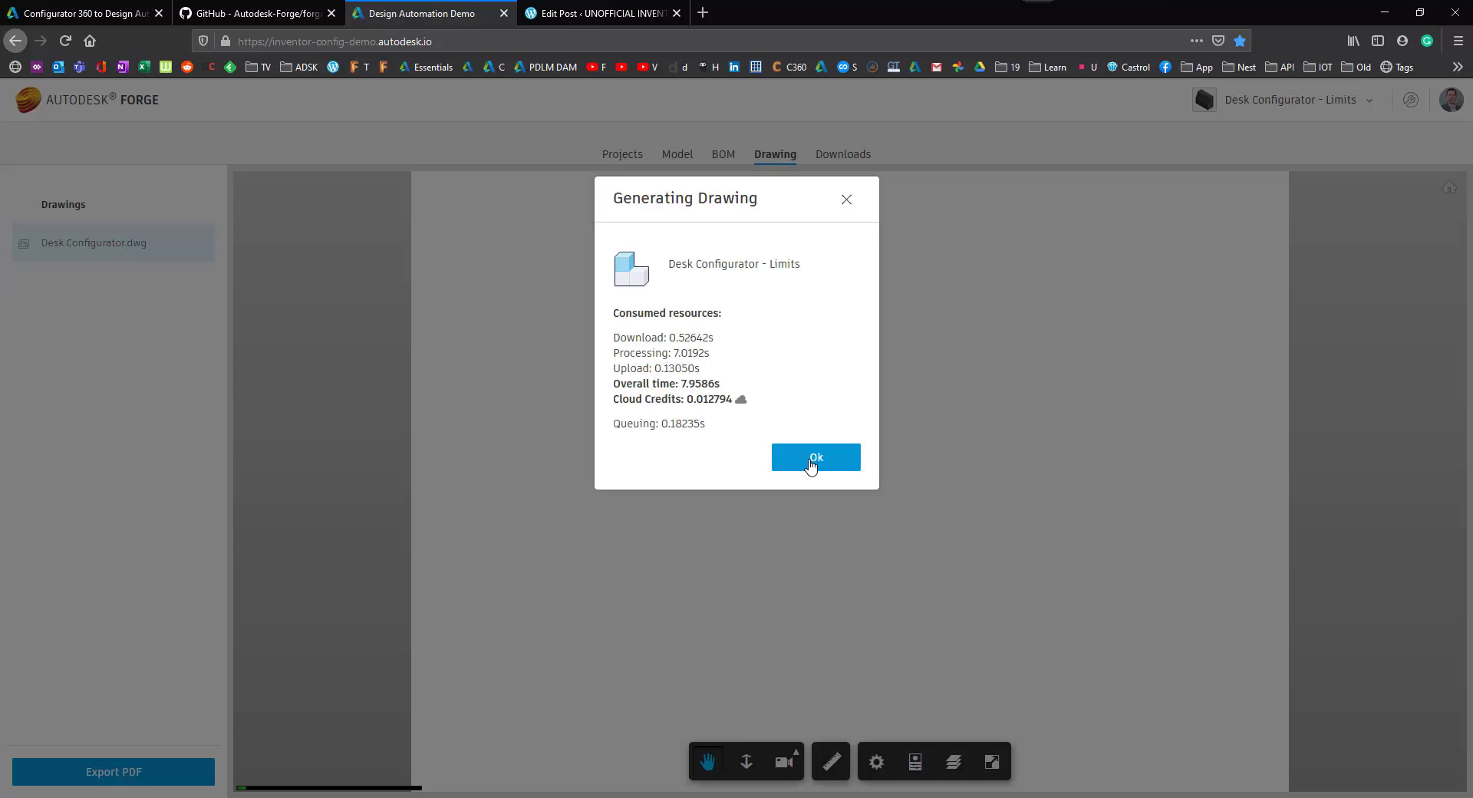
Close the drawing summary and zoom into section A-A, which shows only the 540 mm level
click(811, 461)
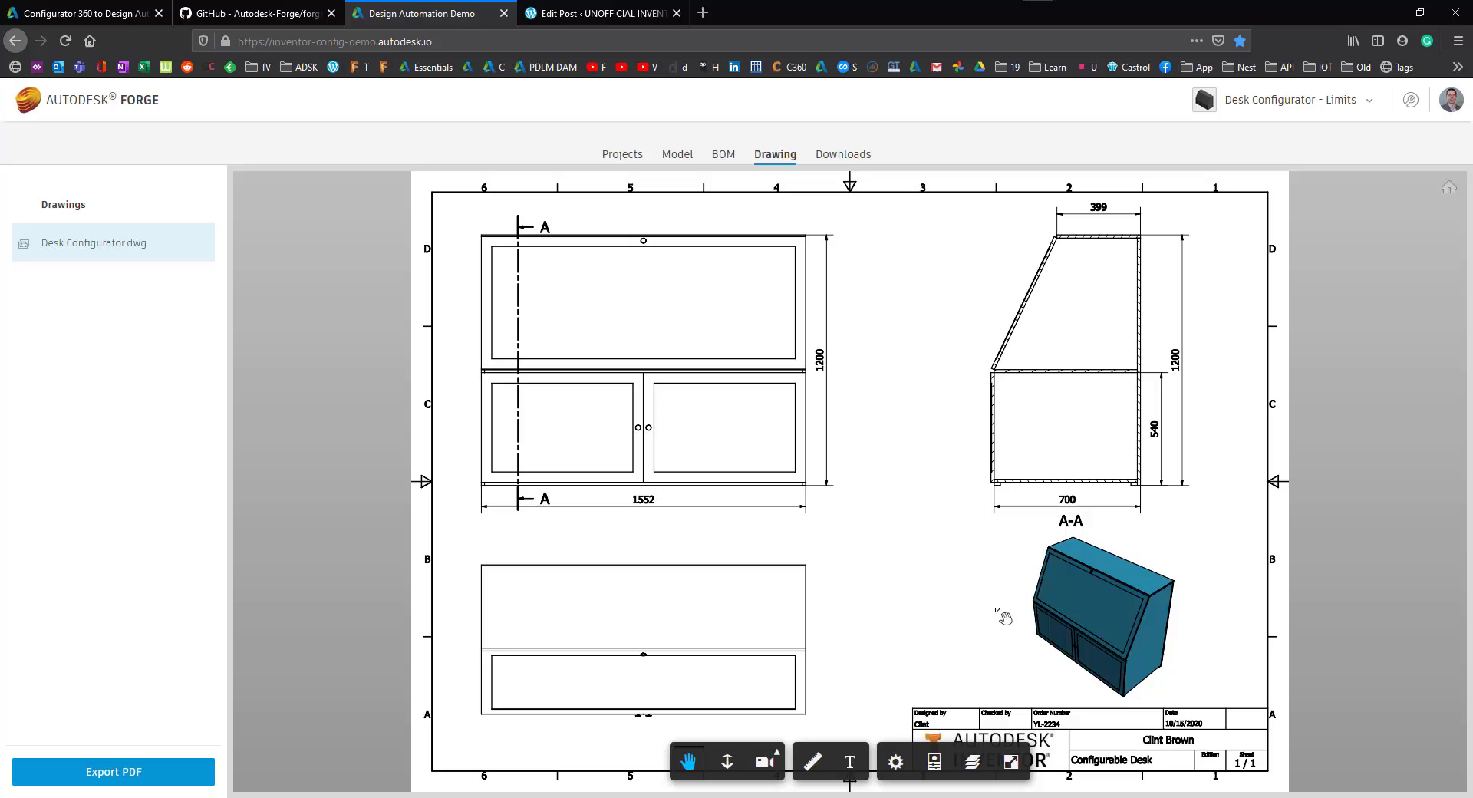
scroll(1181, 719, up, 1)
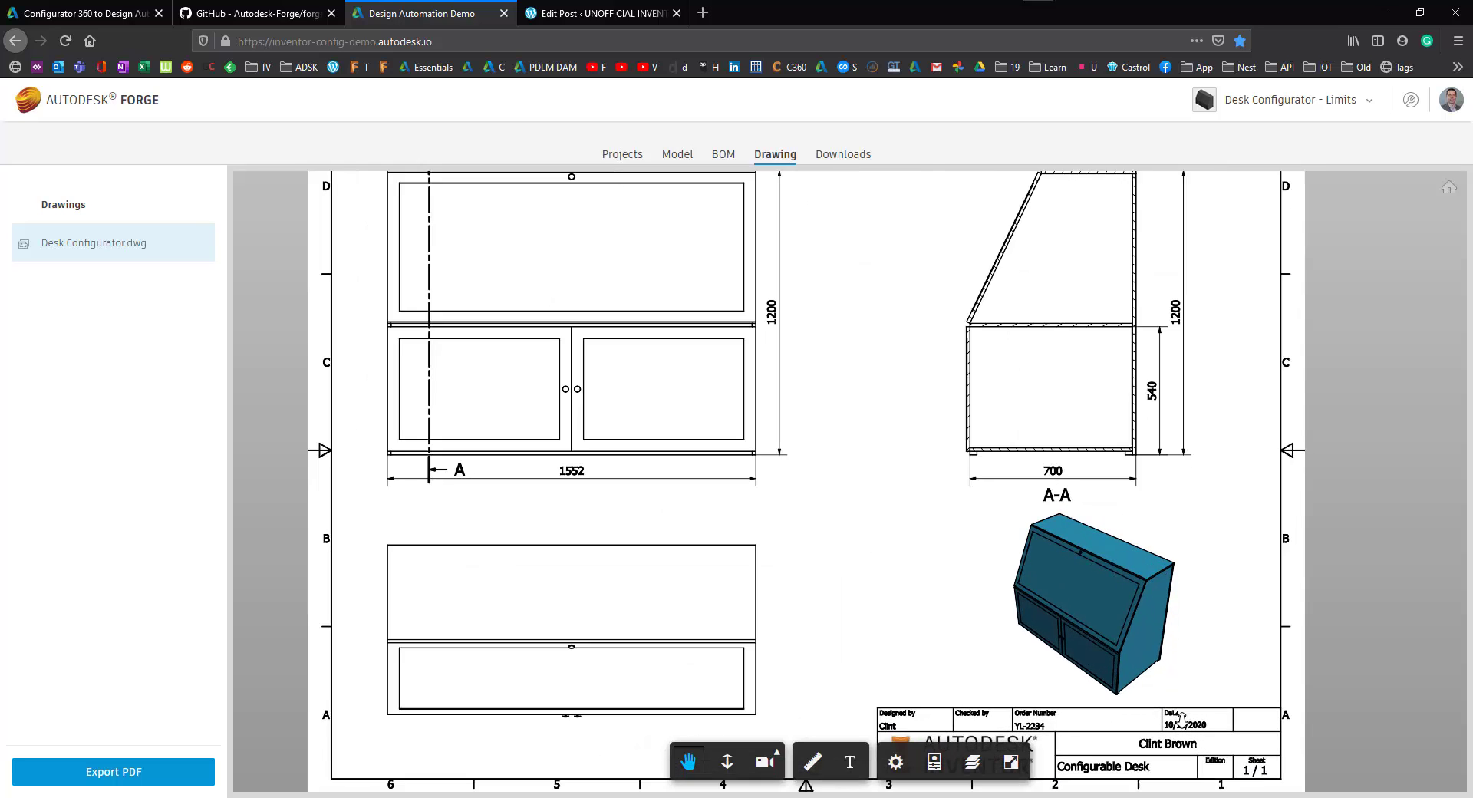
scroll(1196, 715, up, 1)
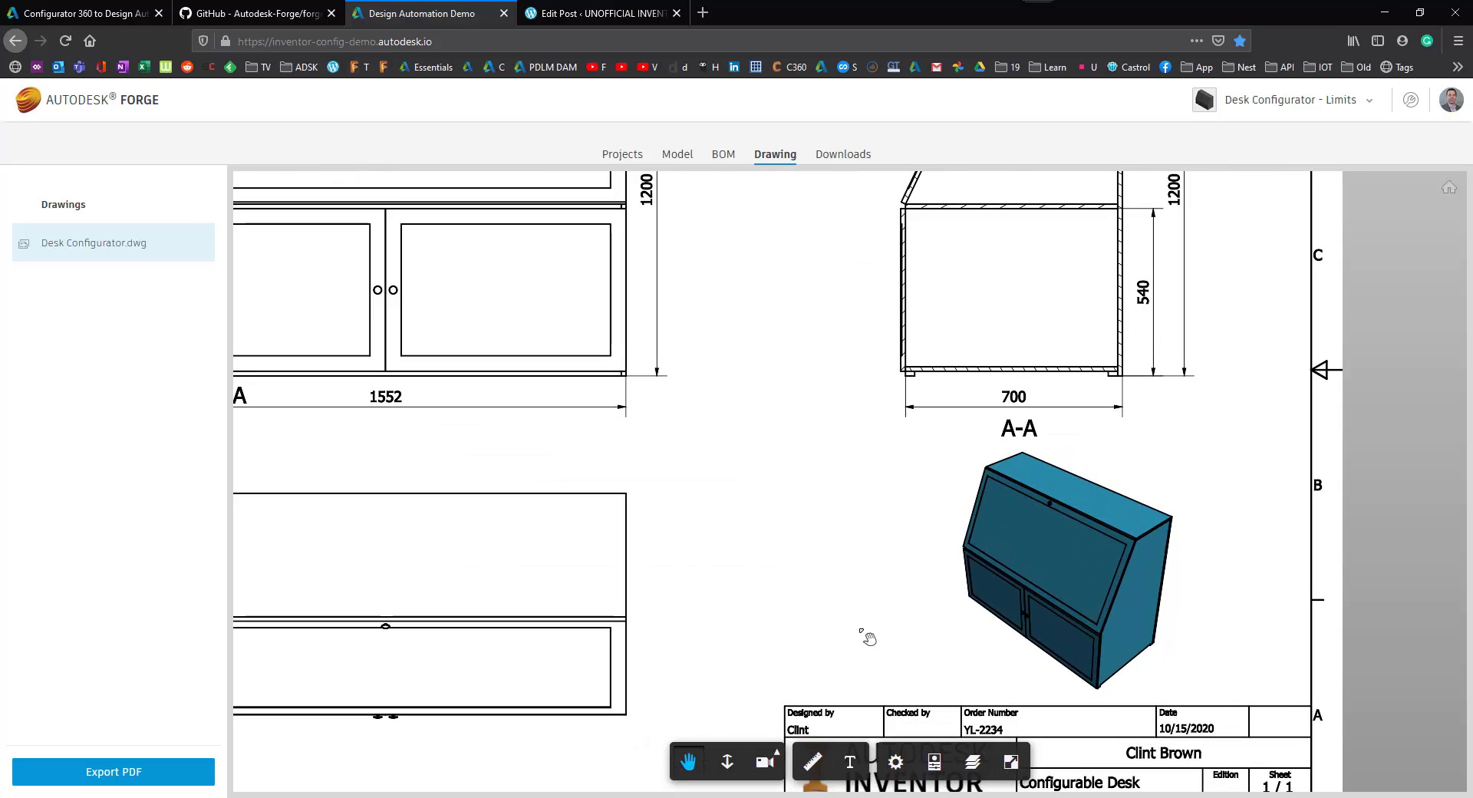